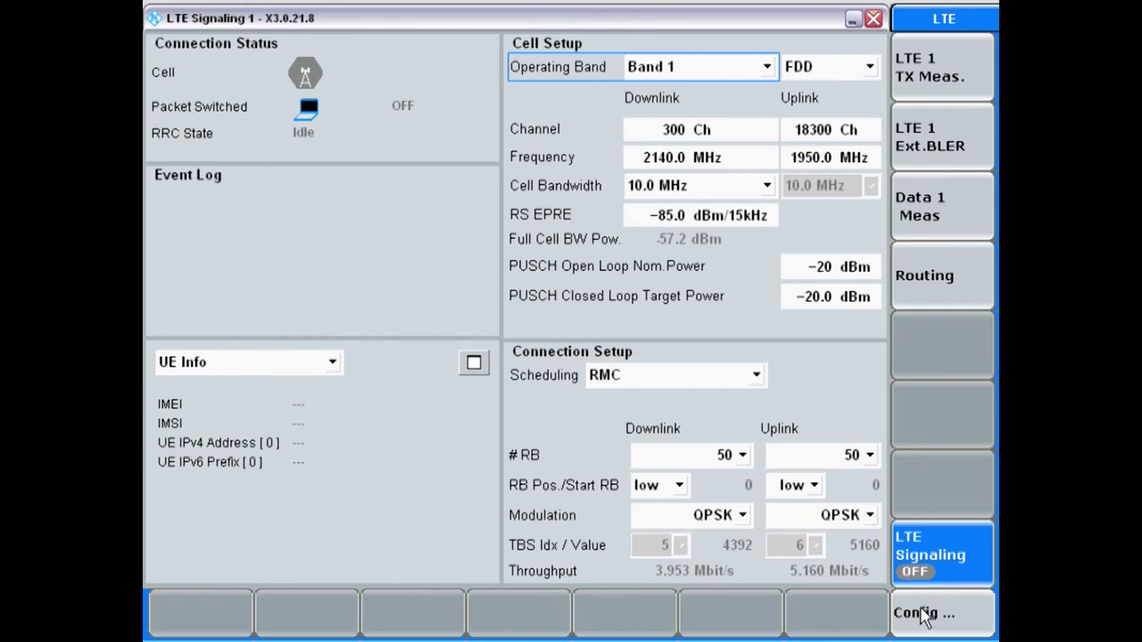
Step: Set the operating band to User Defined in the RF frequency settings of the LTE signaling configuration and close the configuration
click(923, 615)
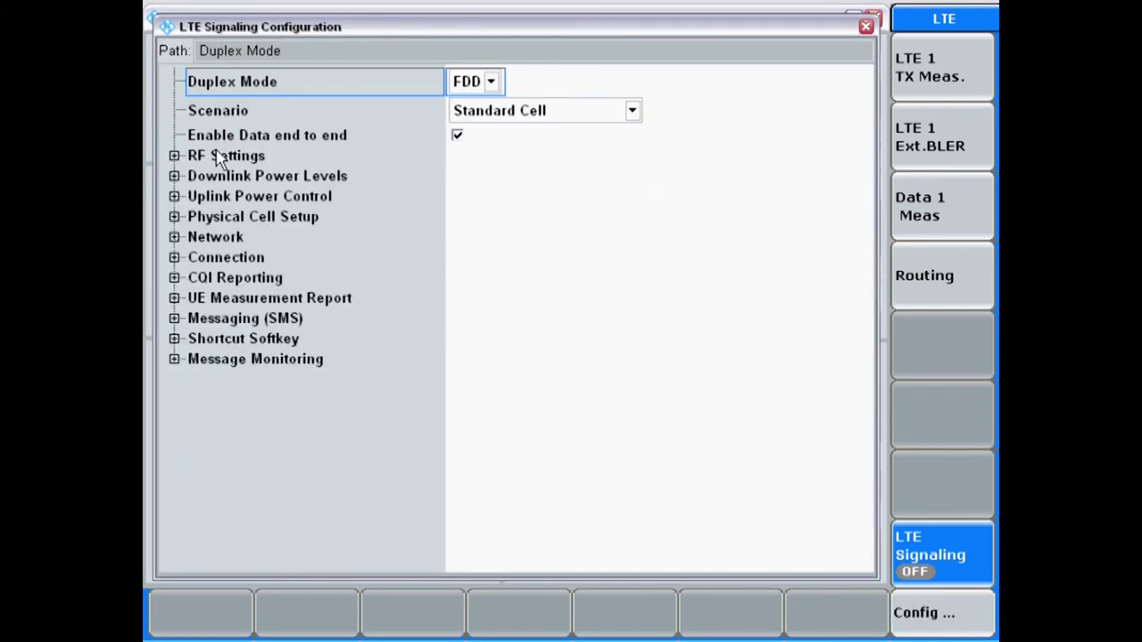
click(174, 155)
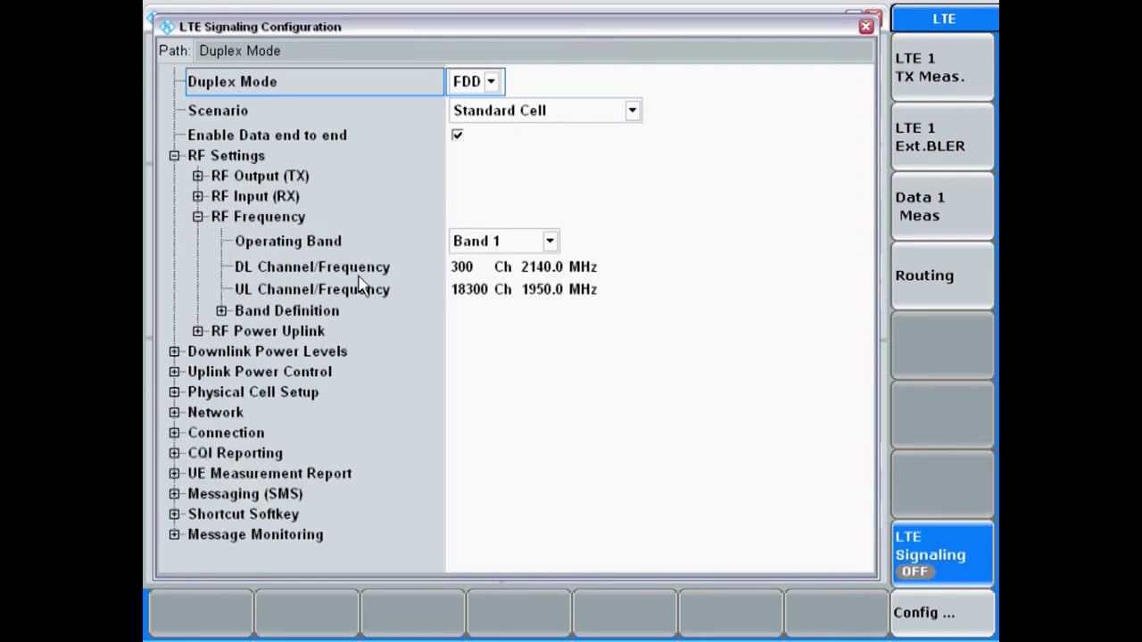
click(489, 249)
drag(553, 299, 555, 408)
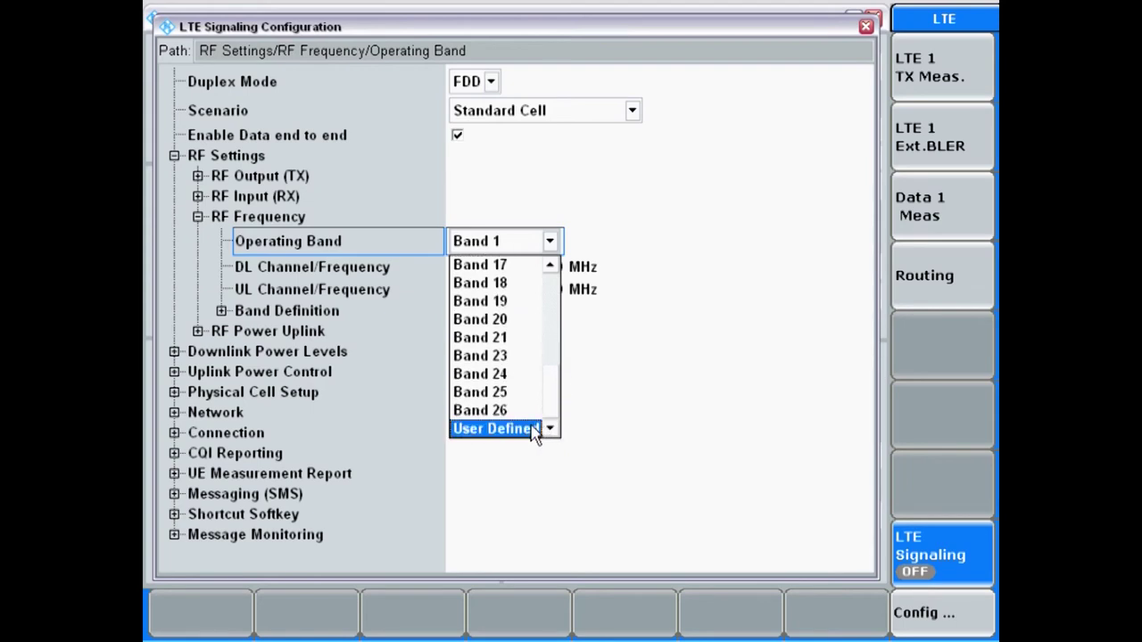
click(533, 432)
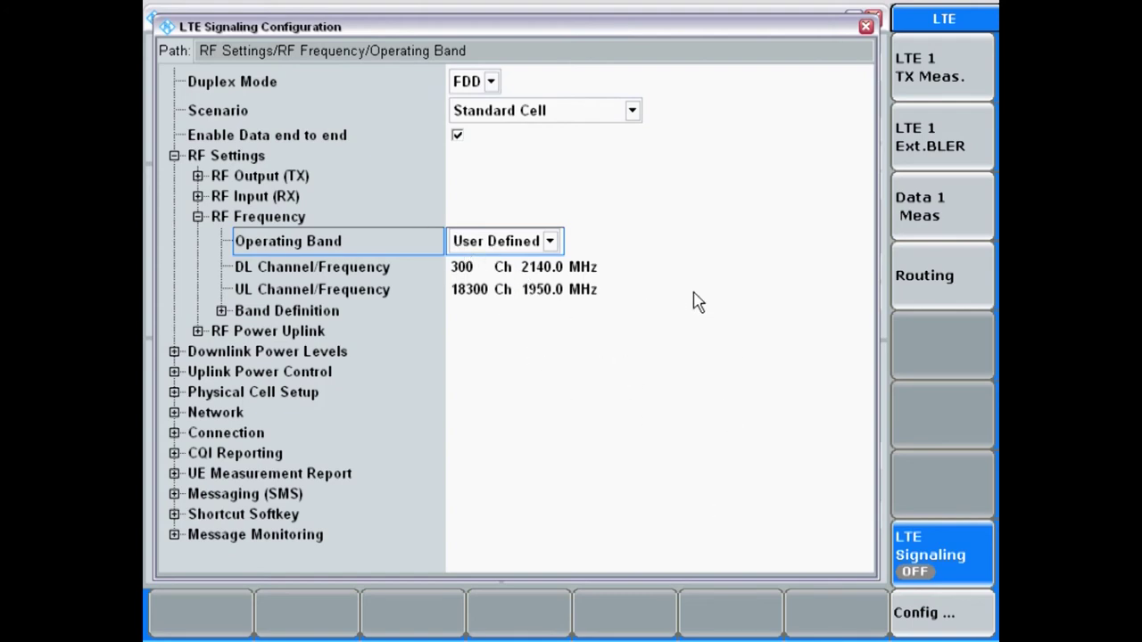
click(864, 29)
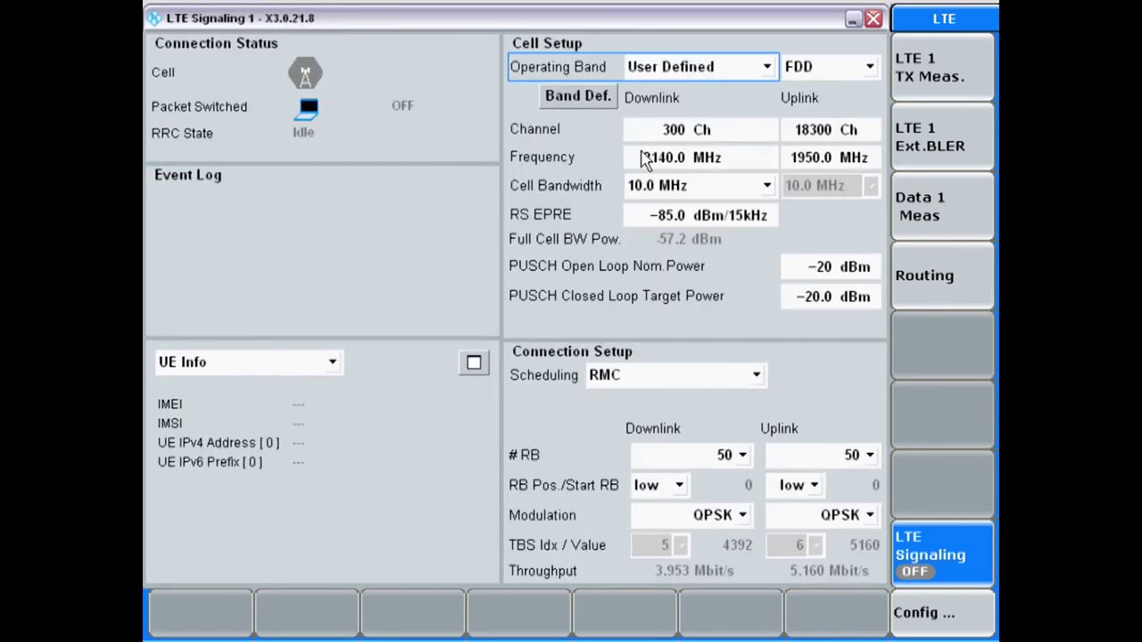
Step: Open the band definition for the user-defined band and set the UL/DL separation to 40 MHz
click(596, 104)
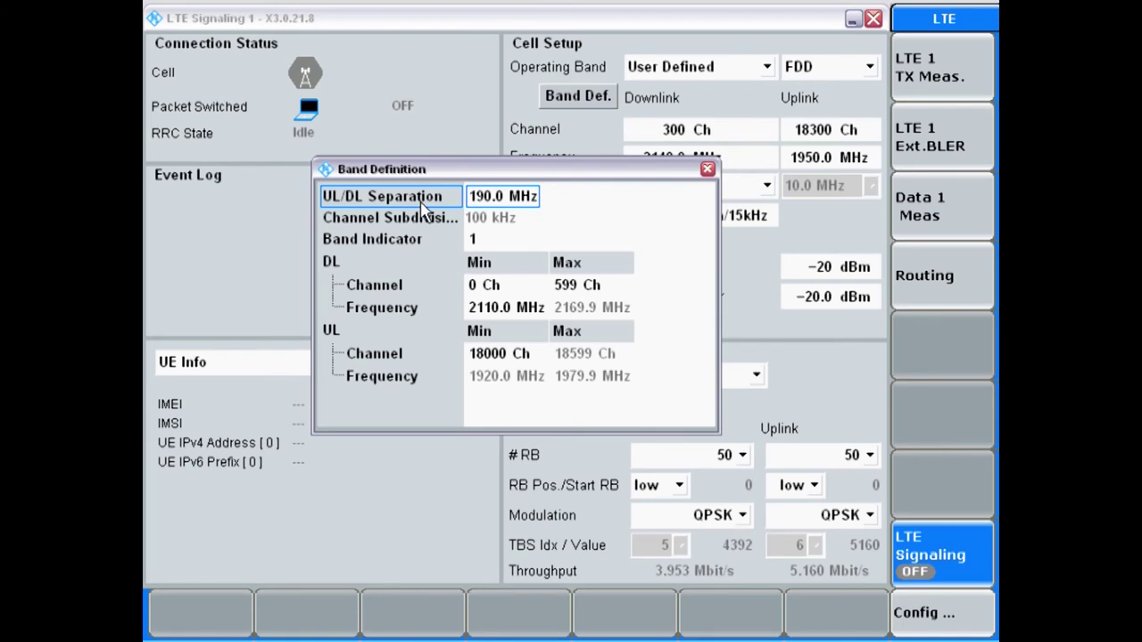
click(484, 198)
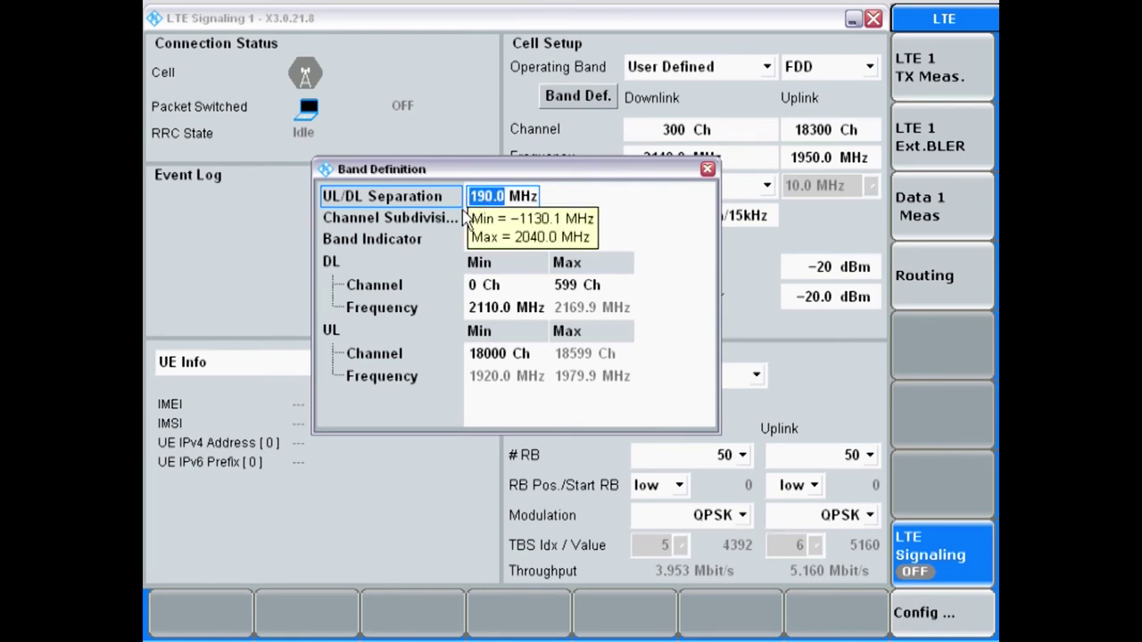
text(4)
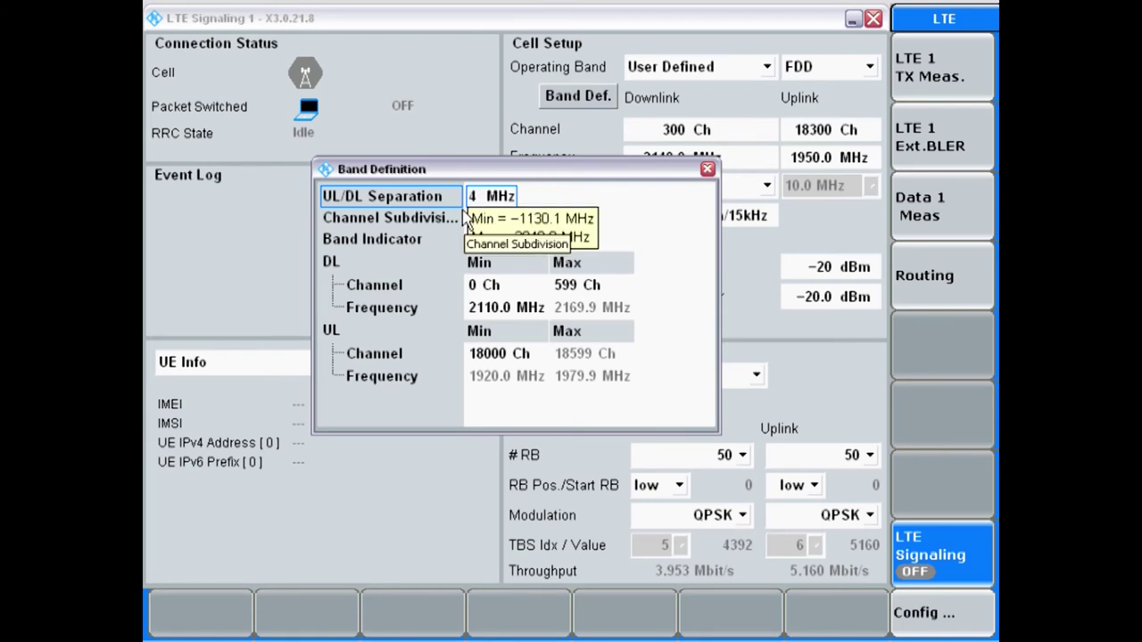
text(0)
key(Return)
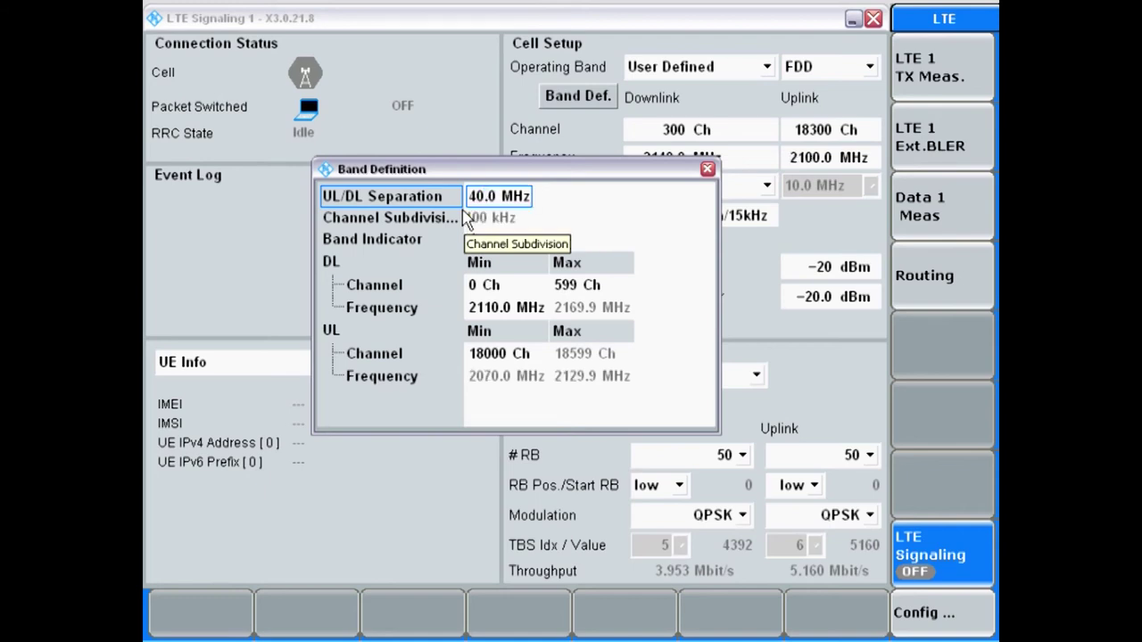
Step: Set the band indicator of the user-defined band to 29
click(478, 220)
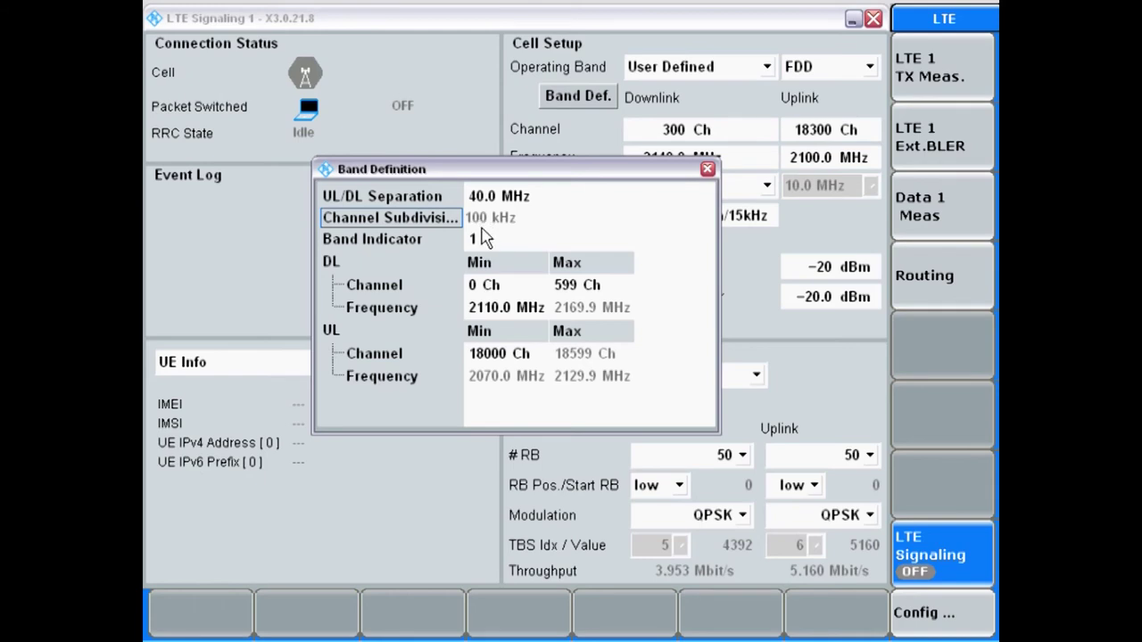
click(472, 240)
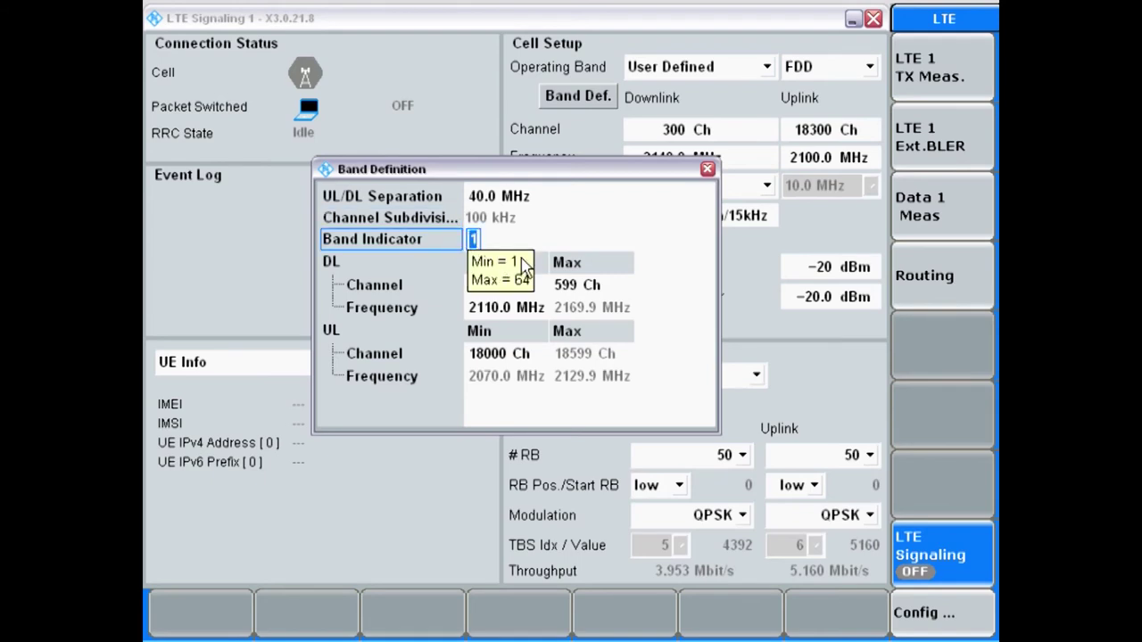
key(Up)
text(9)
key(Return)
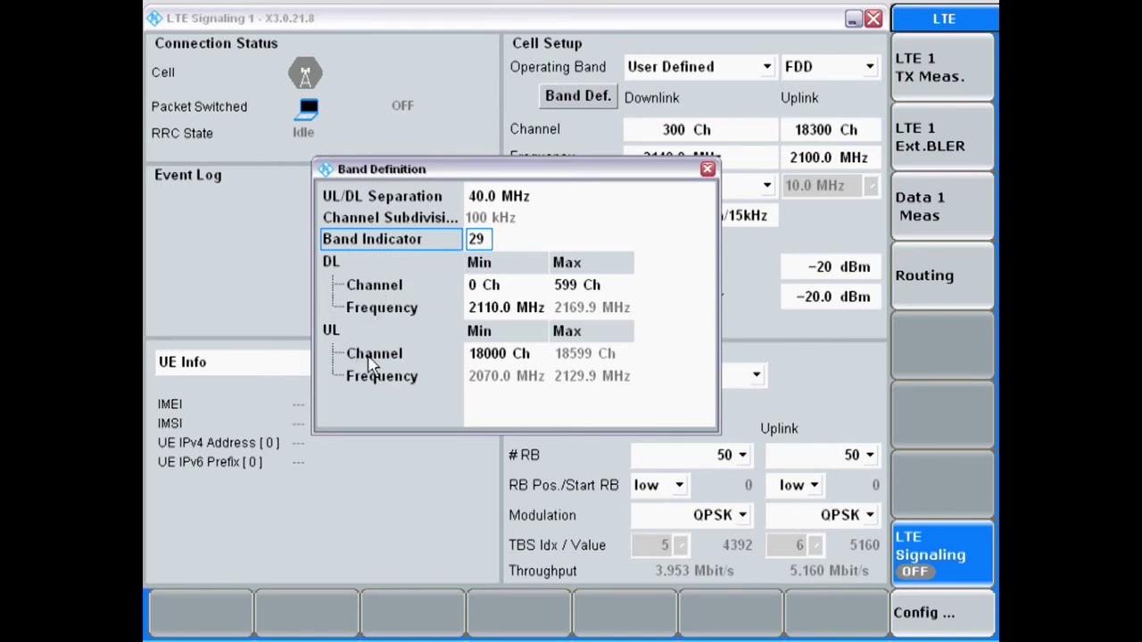
Step: Set the downlink minimum channel to 9660 and the downlink minimum frequency to 2345 MHz in the band definition
click(475, 285)
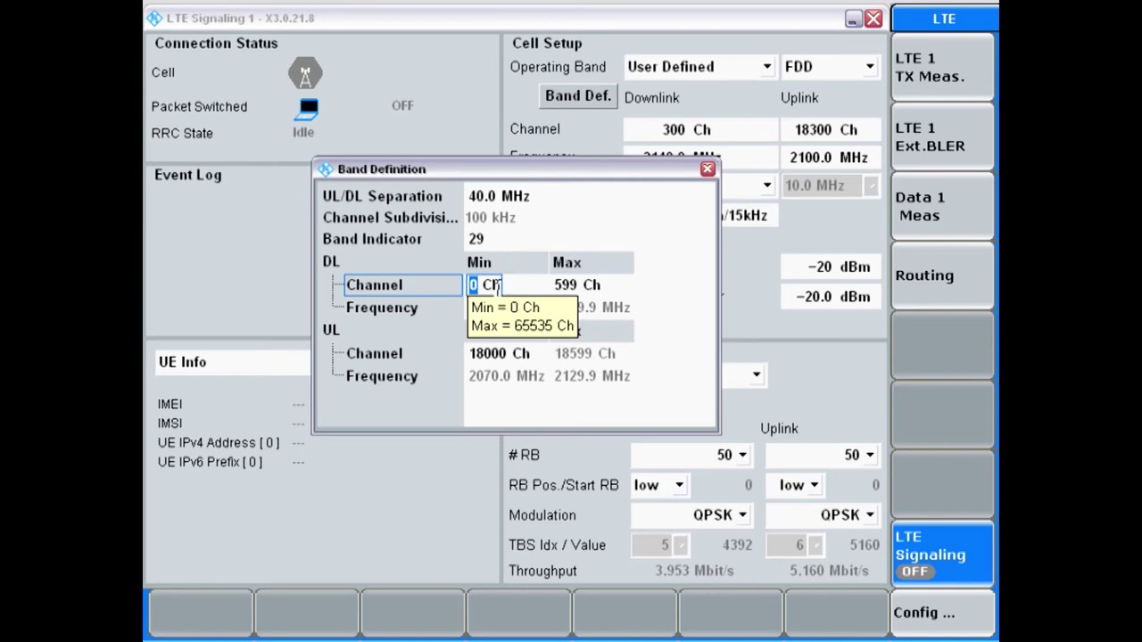
text(9660)
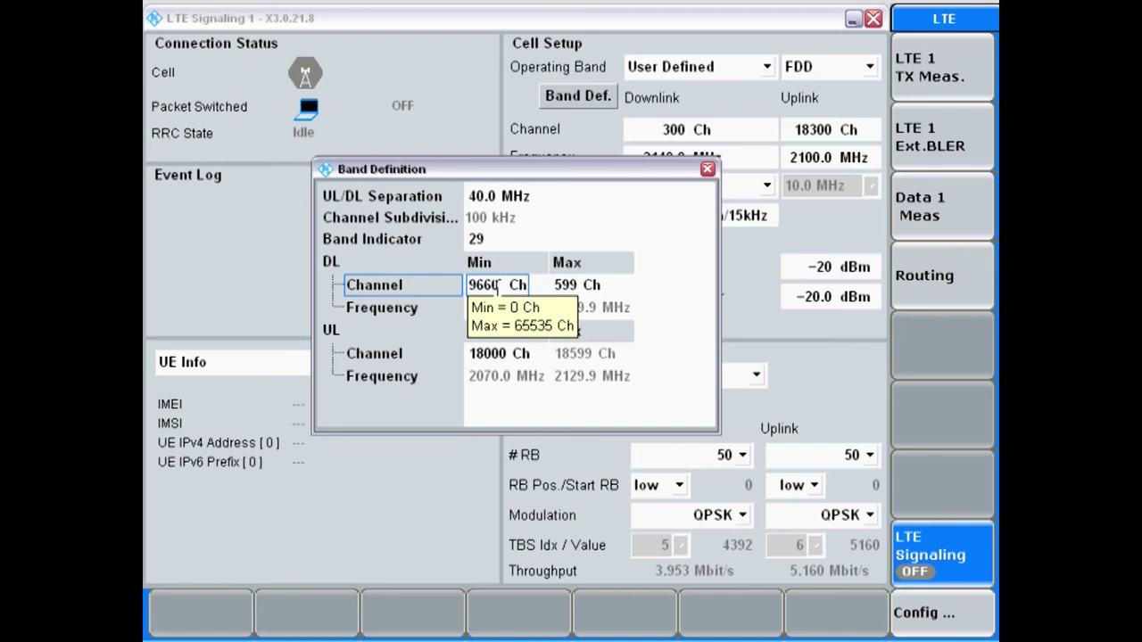
key(Return)
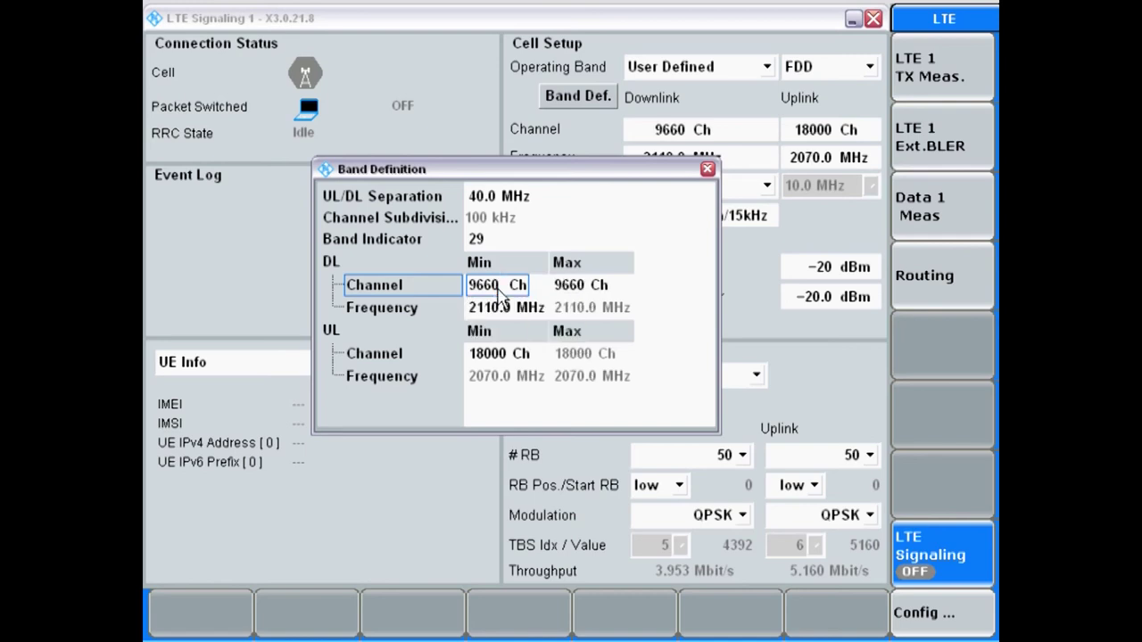
click(487, 309)
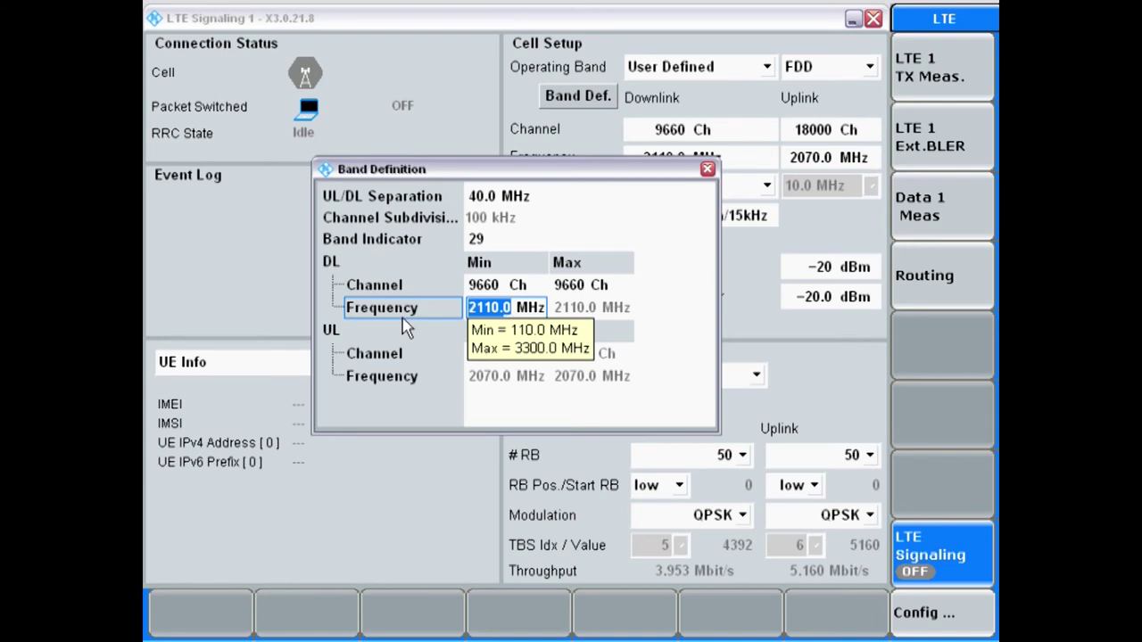
text(2345)
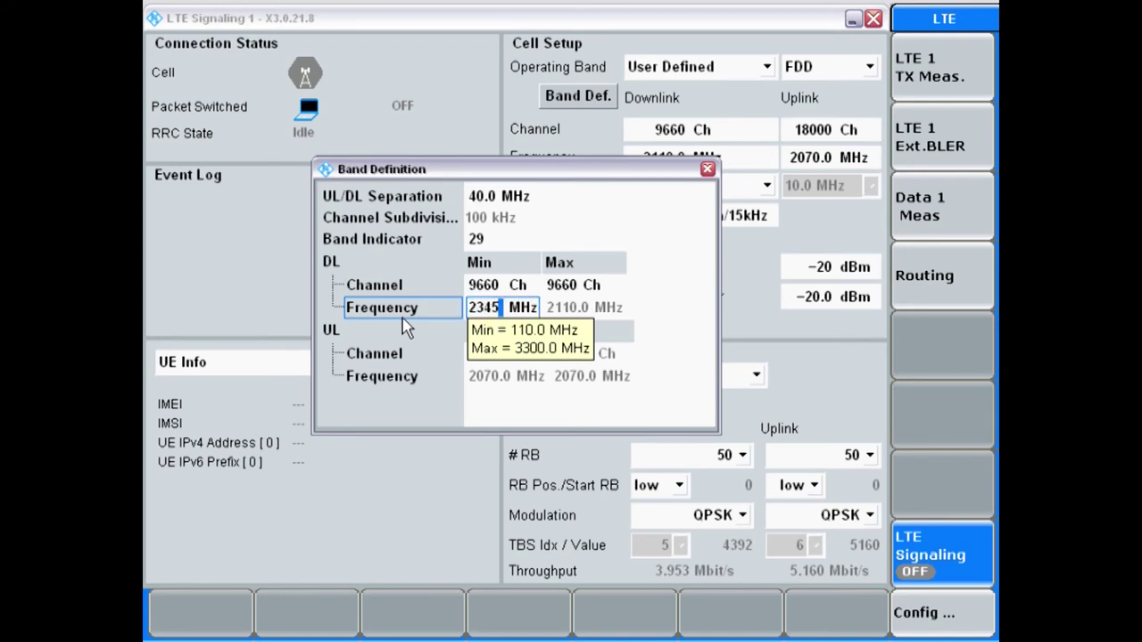
key(Return)
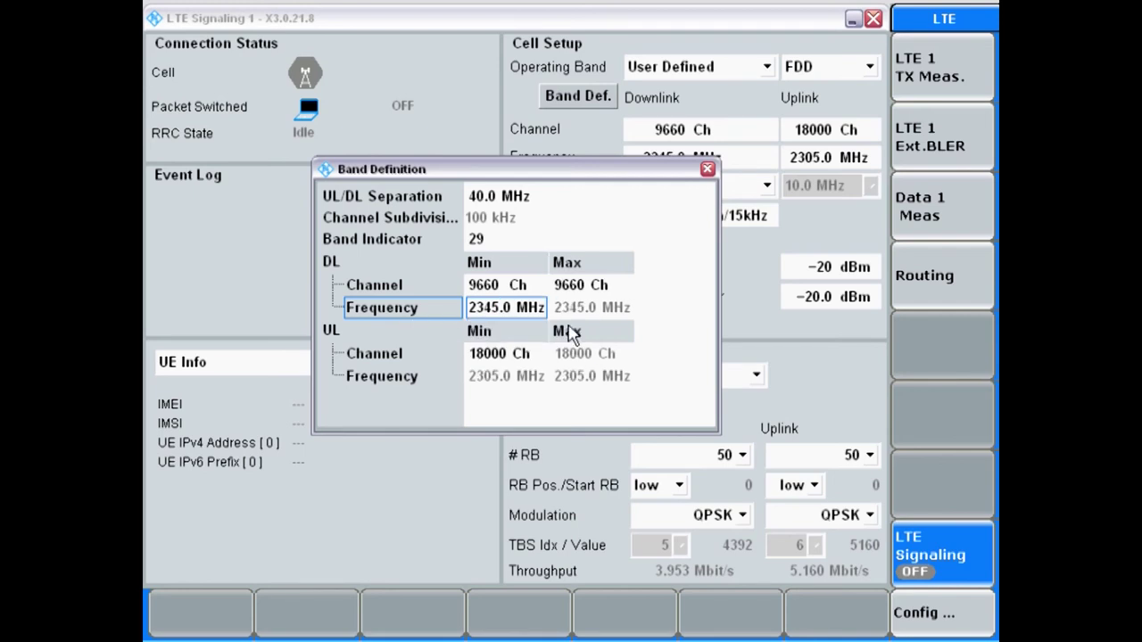
Step: Set the downlink maximum channel to 9810 in the band definition
click(571, 284)
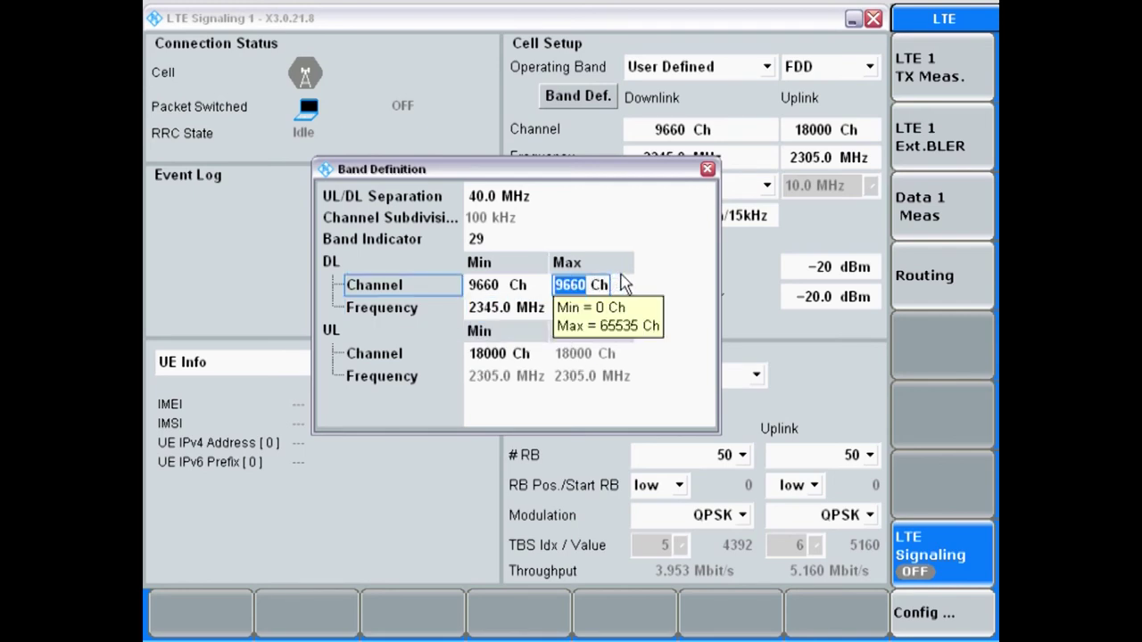
text(981)
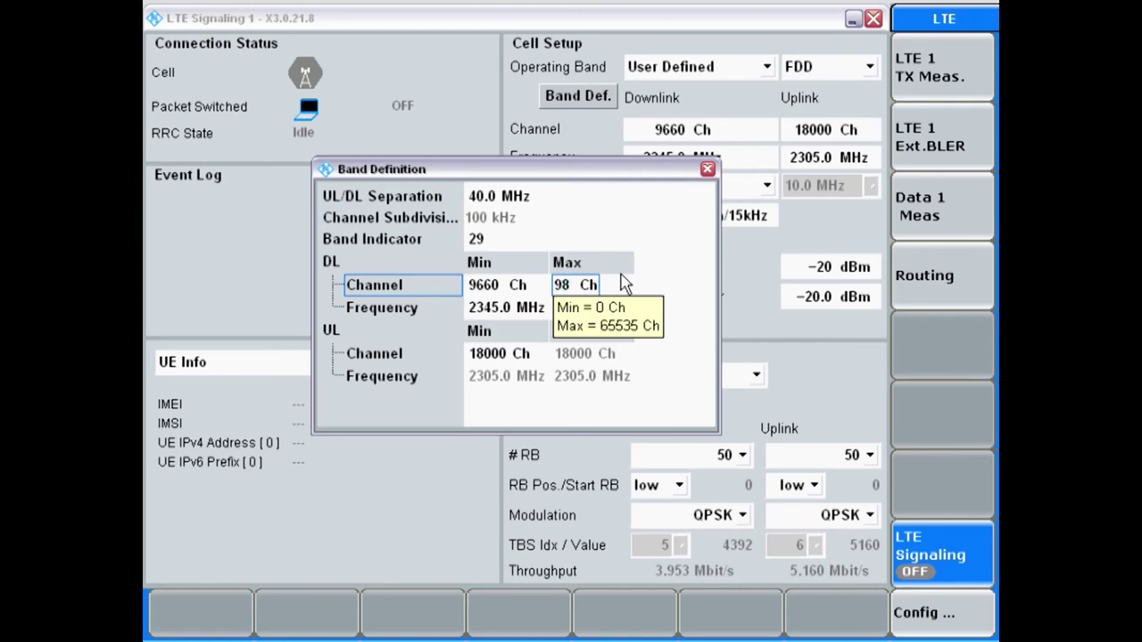
text(0)
key(Return)
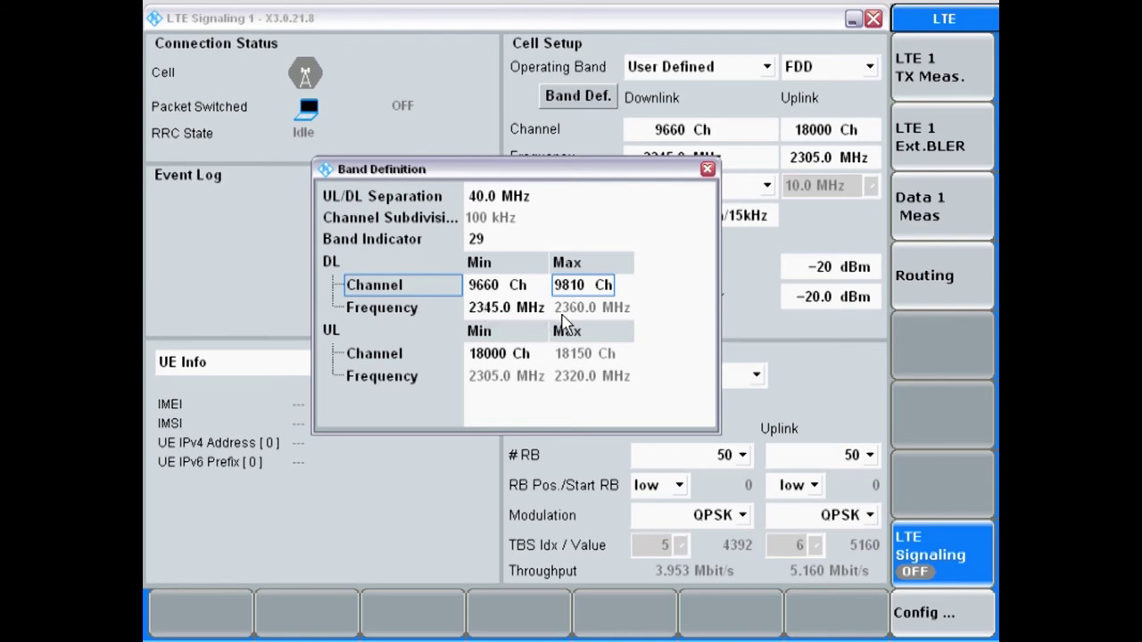
Step: Set the uplink minimum channel to 27100 and close the band definition
click(489, 366)
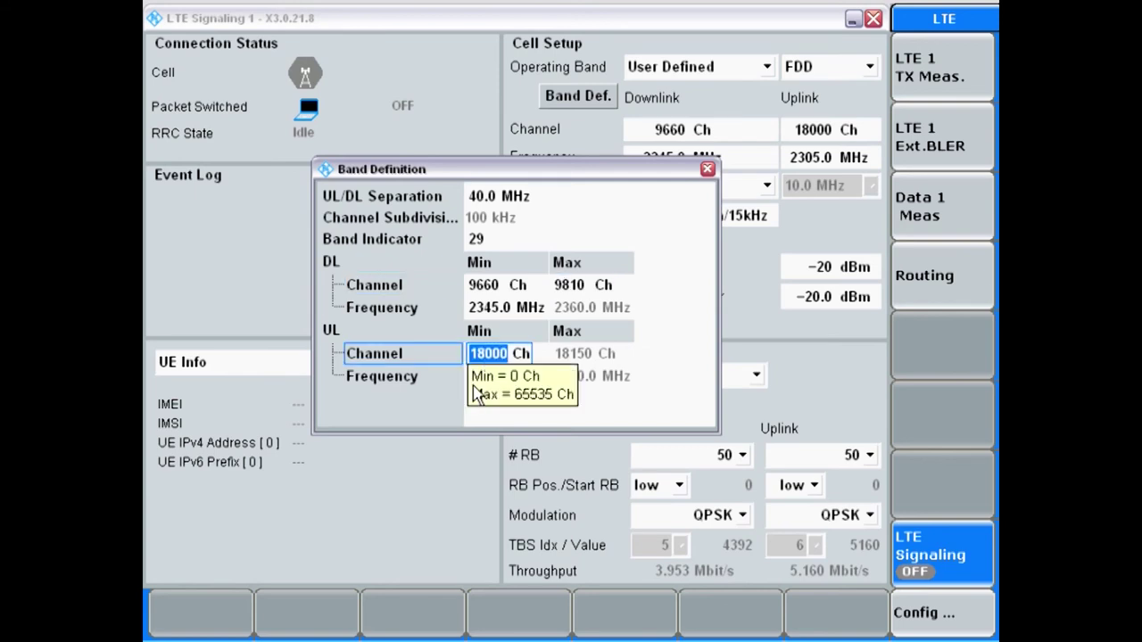
text(27)
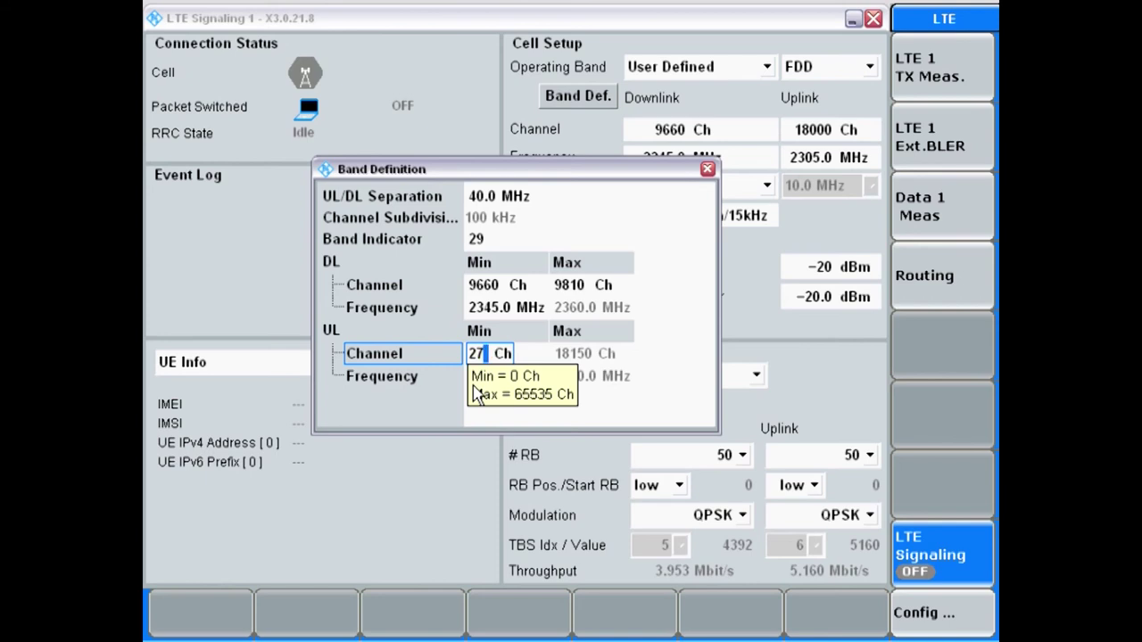
text(100)
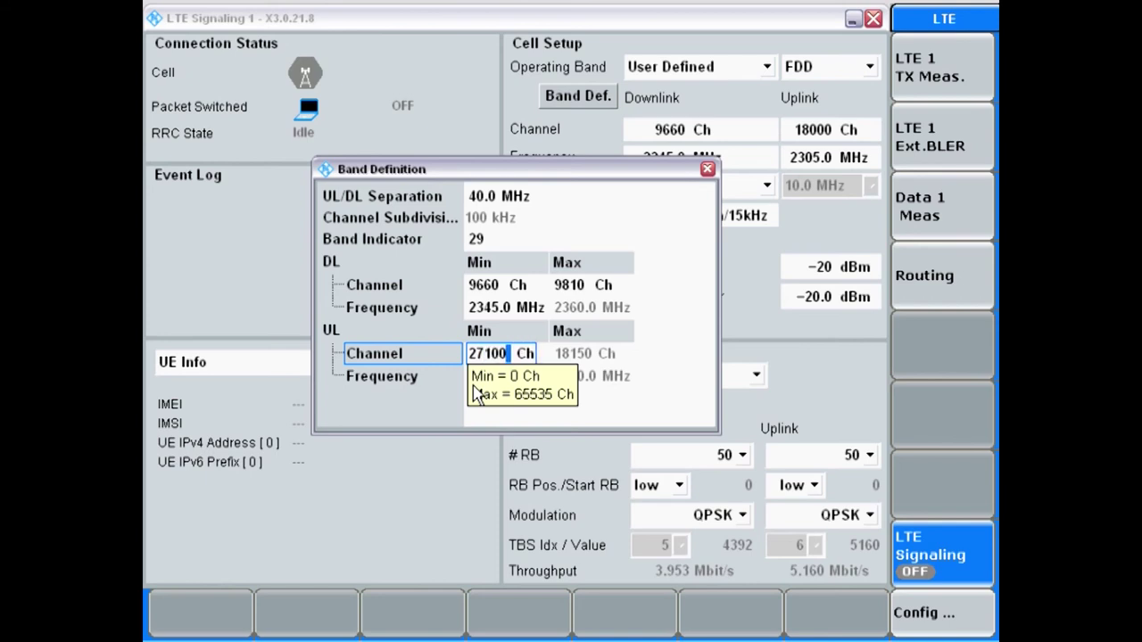
key(Return)
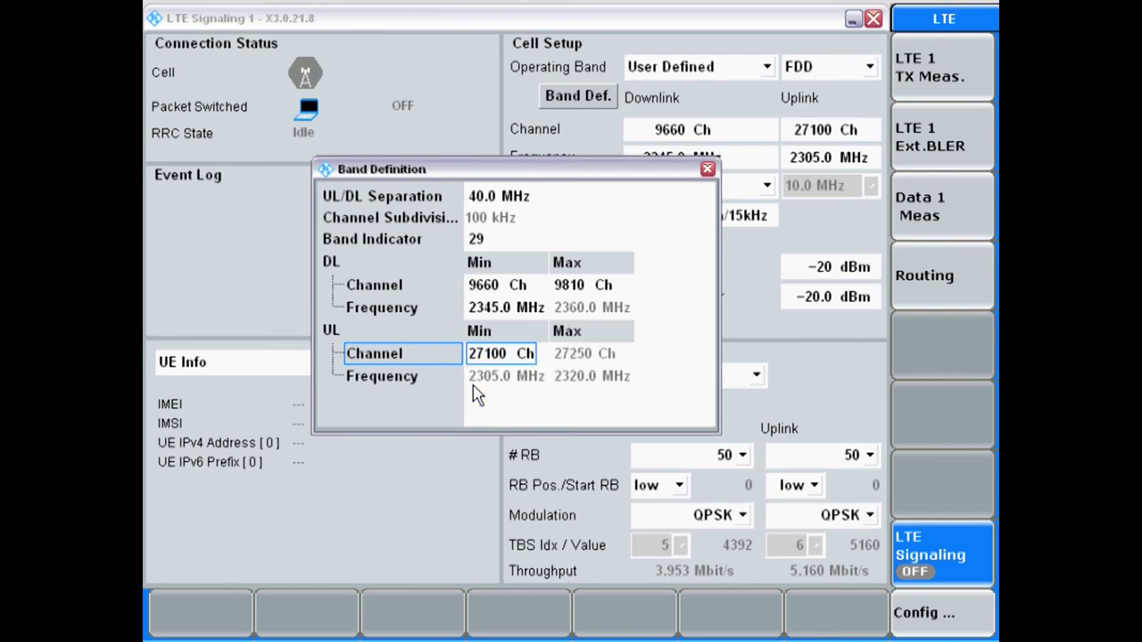
click(500, 381)
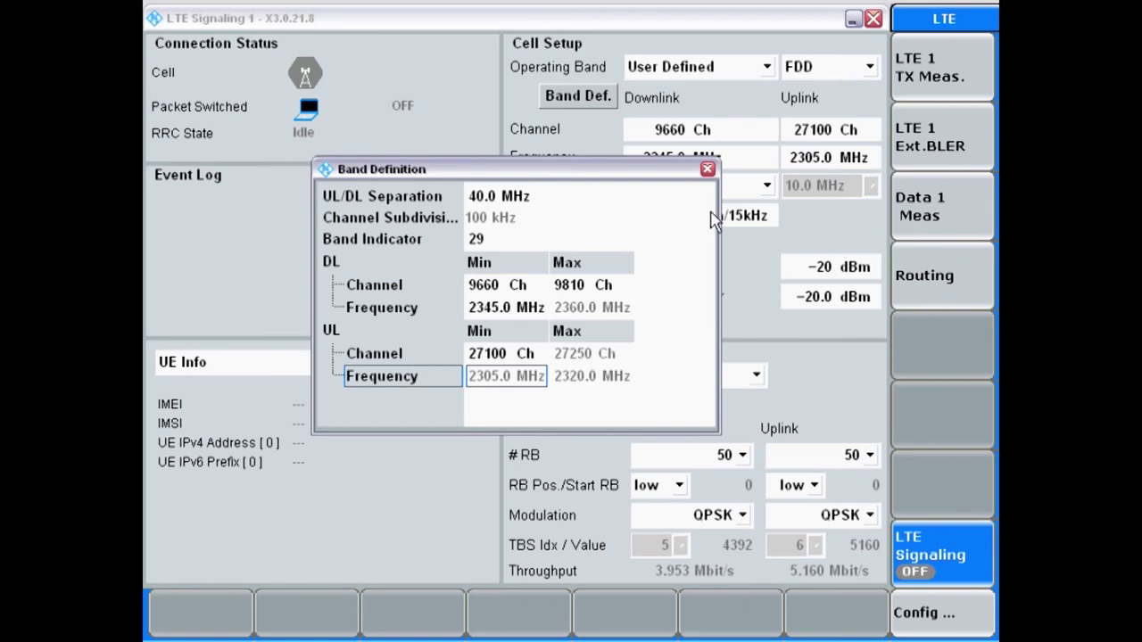
click(707, 169)
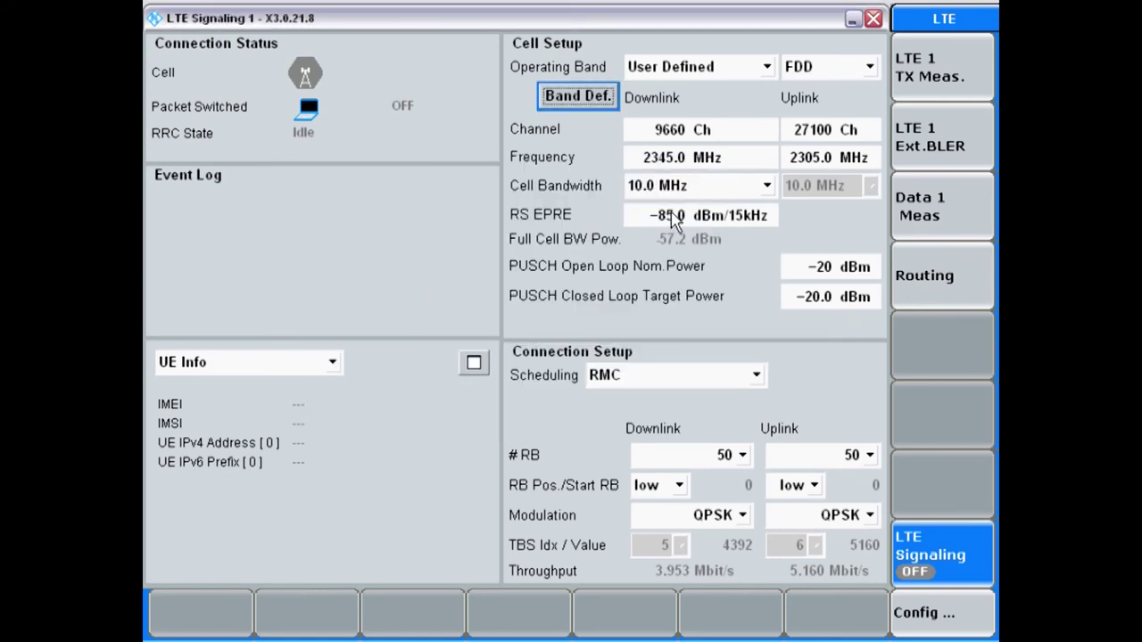
Step: Set the cell's RS EPRE to -50 dBm/15kHz and turn on LTE signaling
click(671, 218)
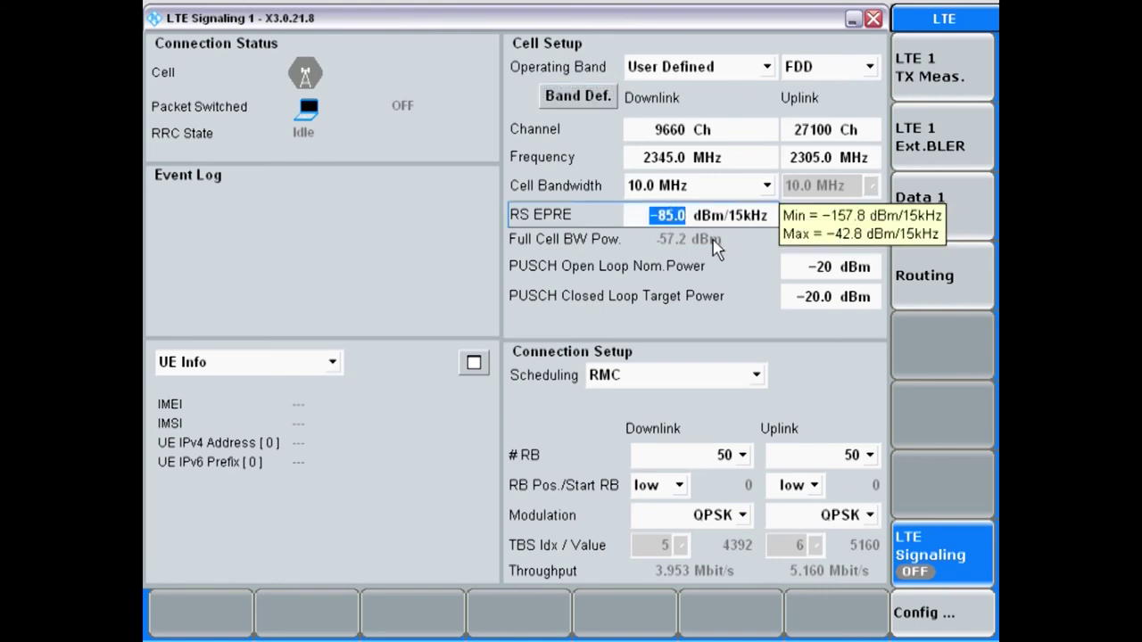
text(-)
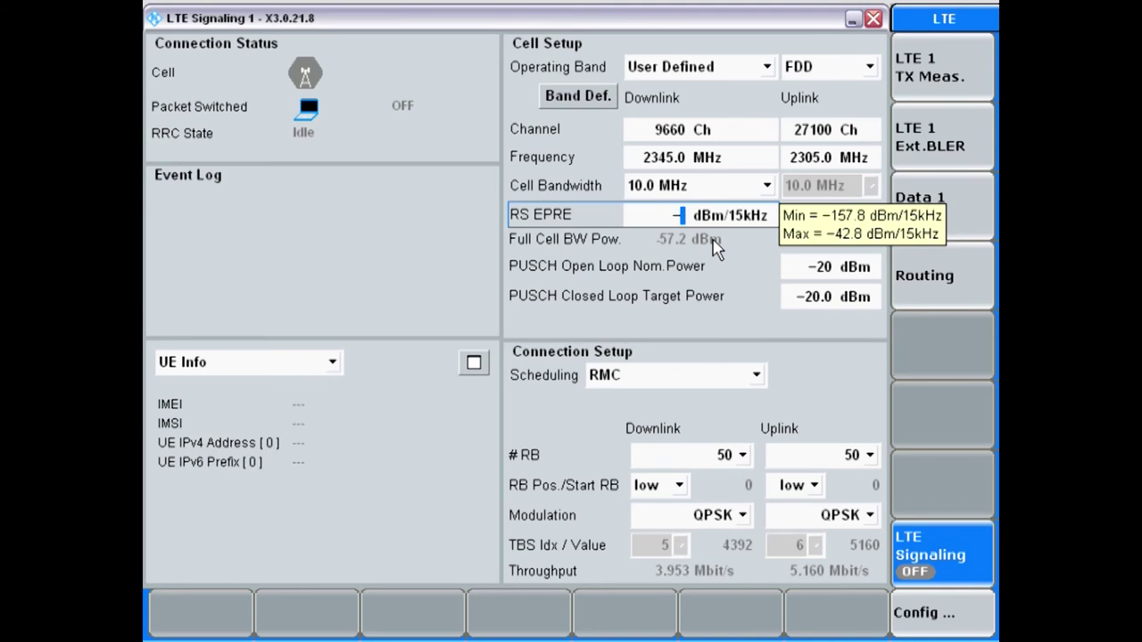
text(50)
key(Return)
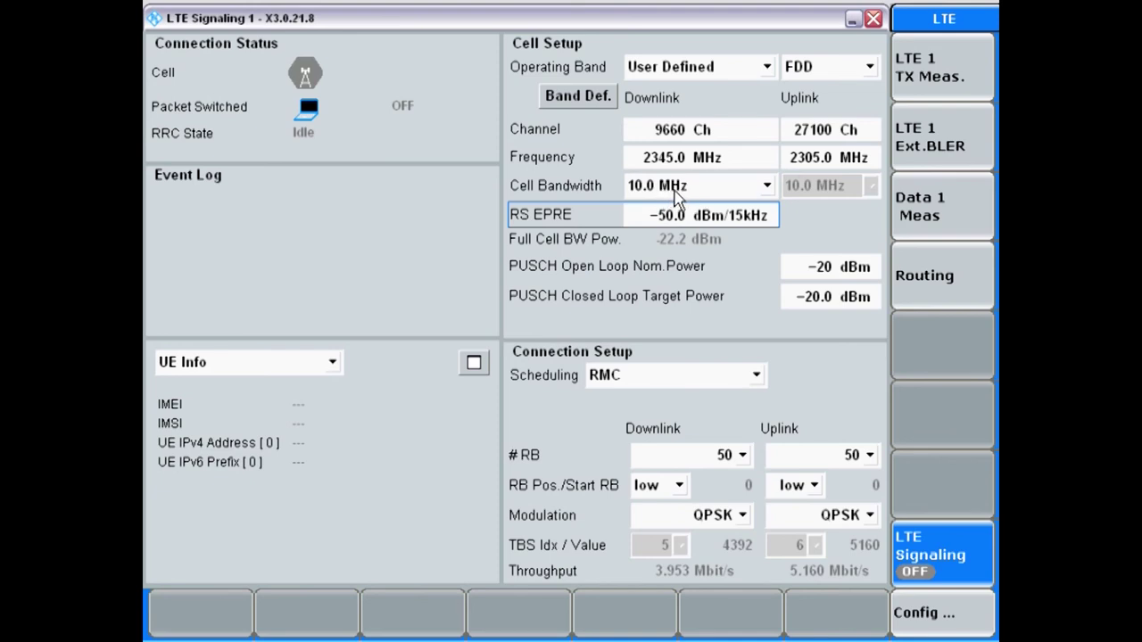
click(947, 554)
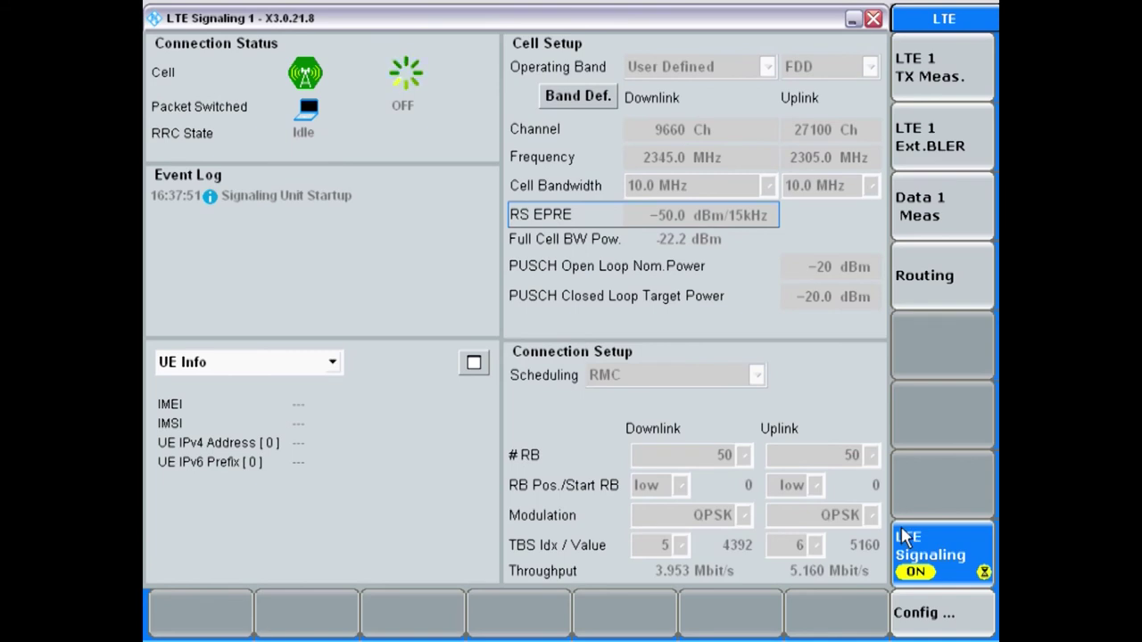
Step: Switch to the General Purpose RF FFT spectrum measurement and set its frequency to 2345 MHz in the configuration
key(ctrl+m)
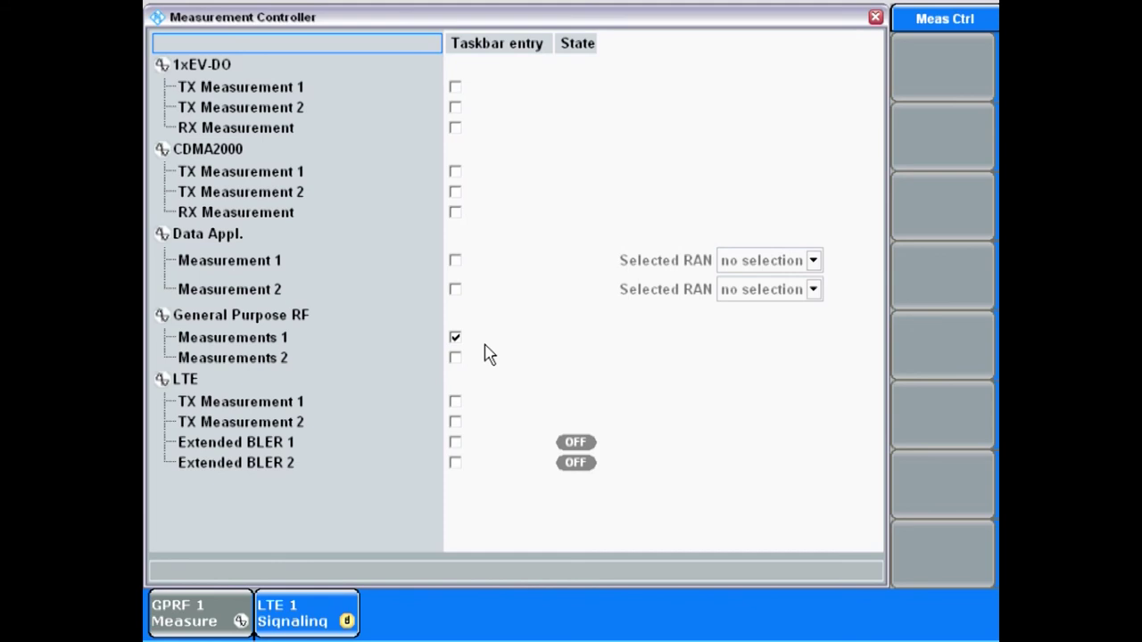
click(219, 618)
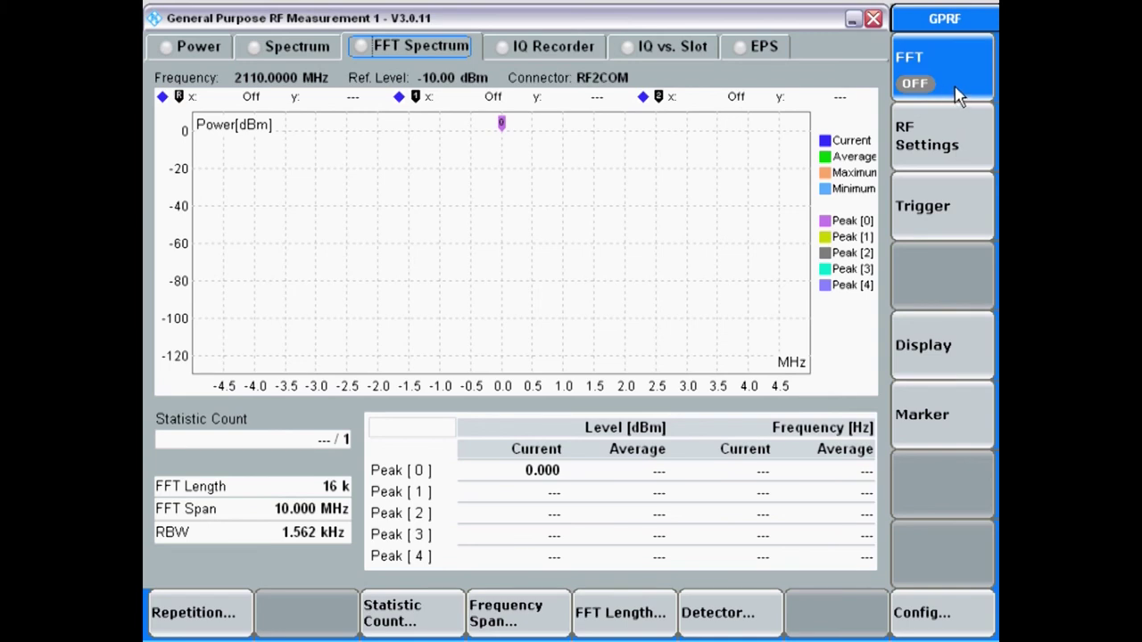
click(921, 613)
click(496, 189)
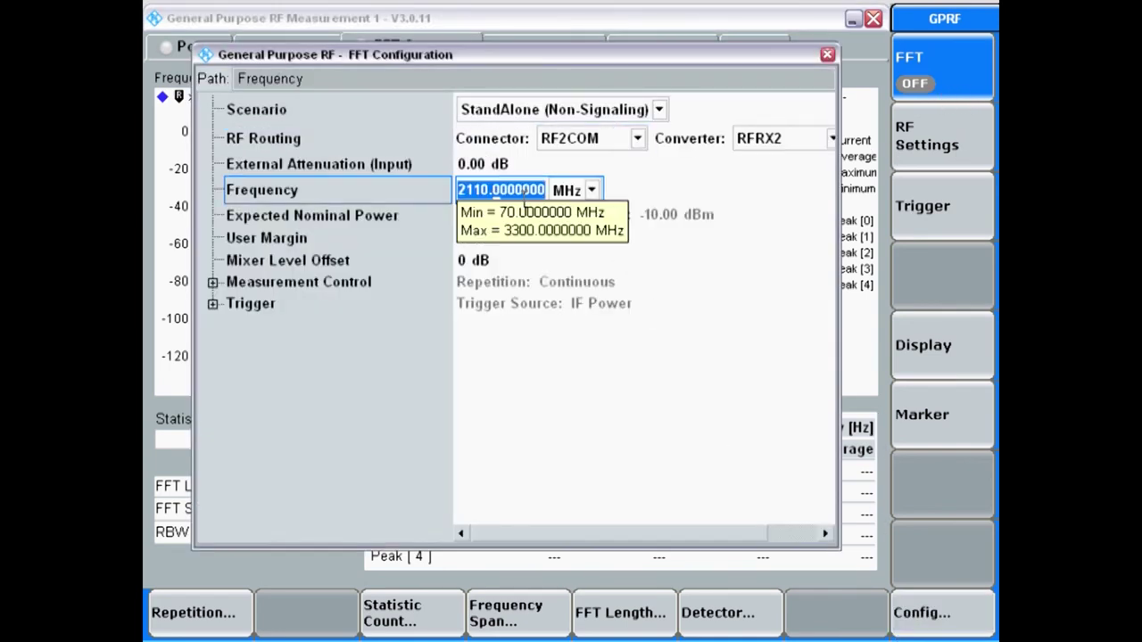
text(2345)
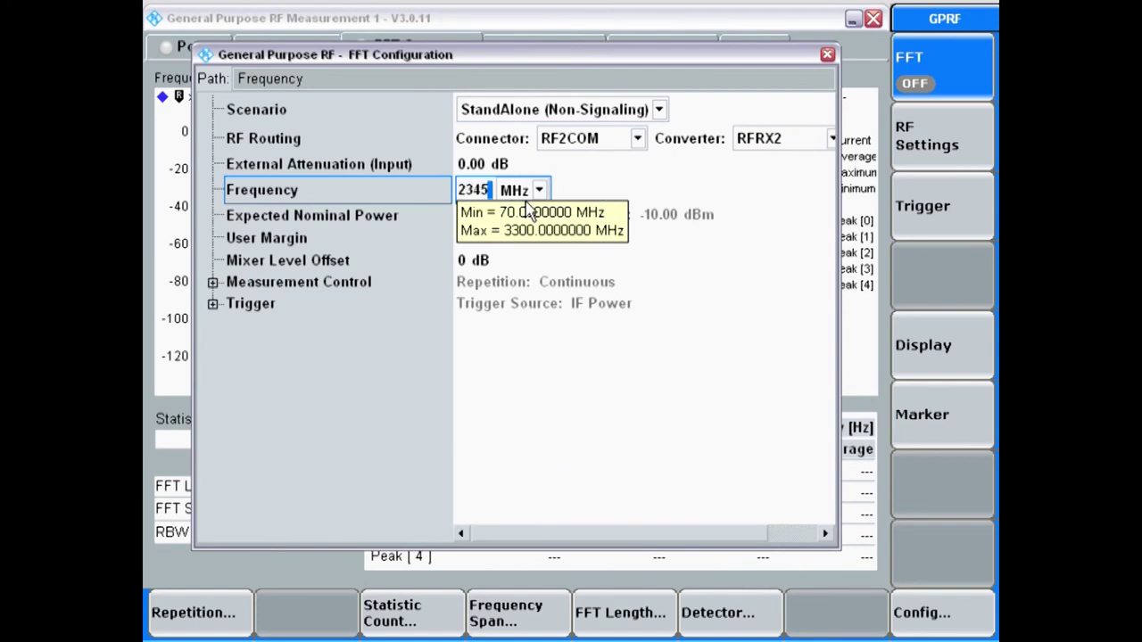
key(Return)
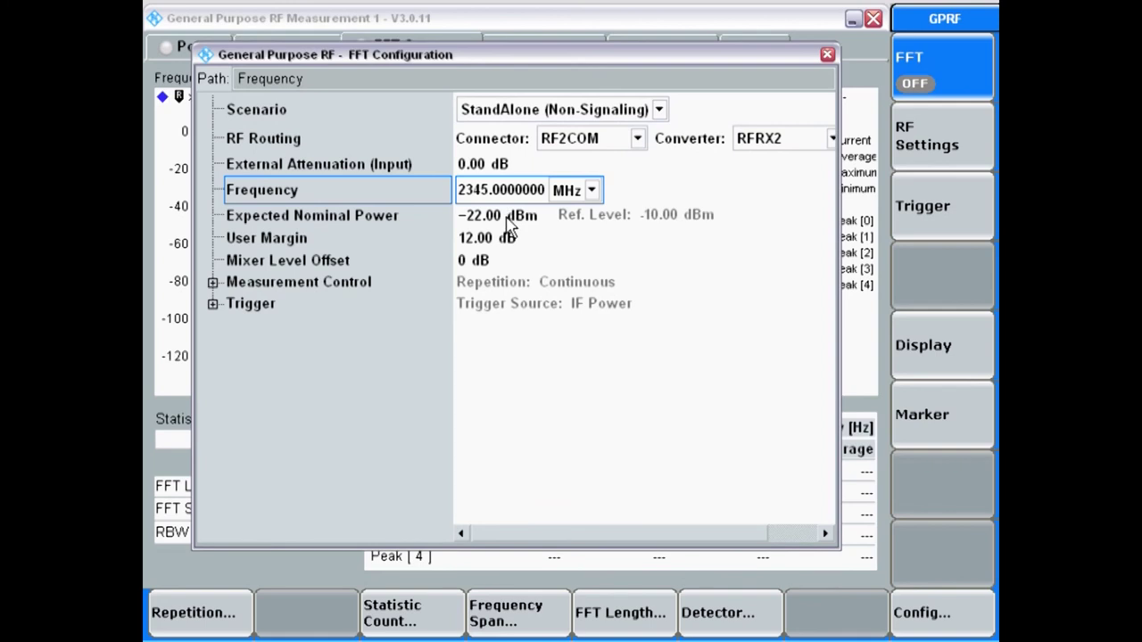
Step: Set the expected nominal power of the FFT measurement to -50 dBm
click(510, 220)
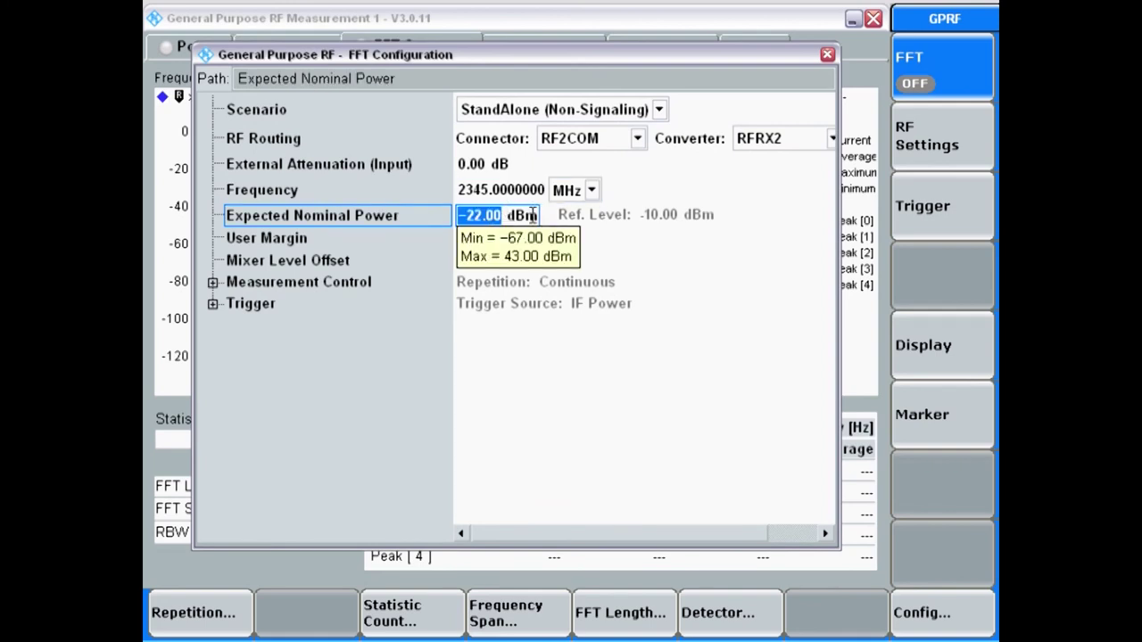
text(-)
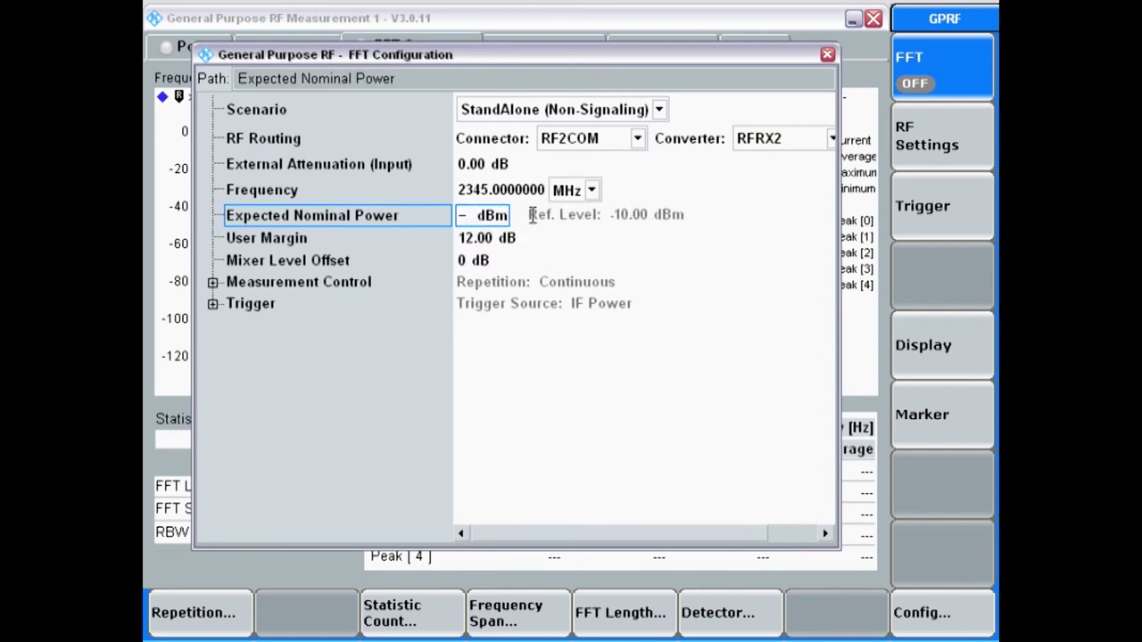
text(50)
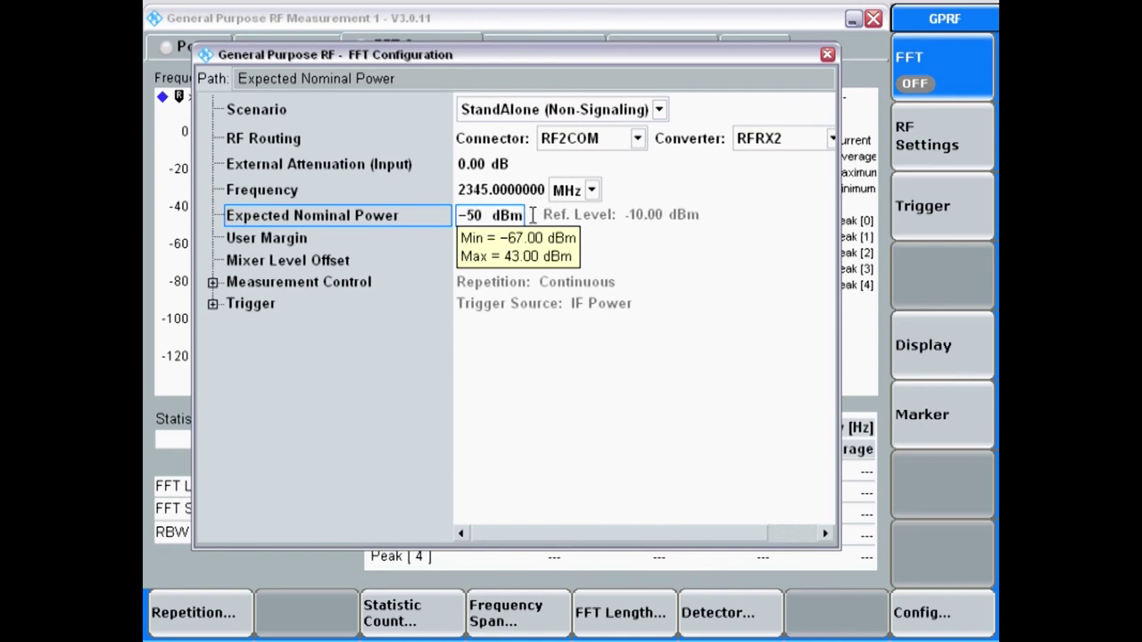
key(Return)
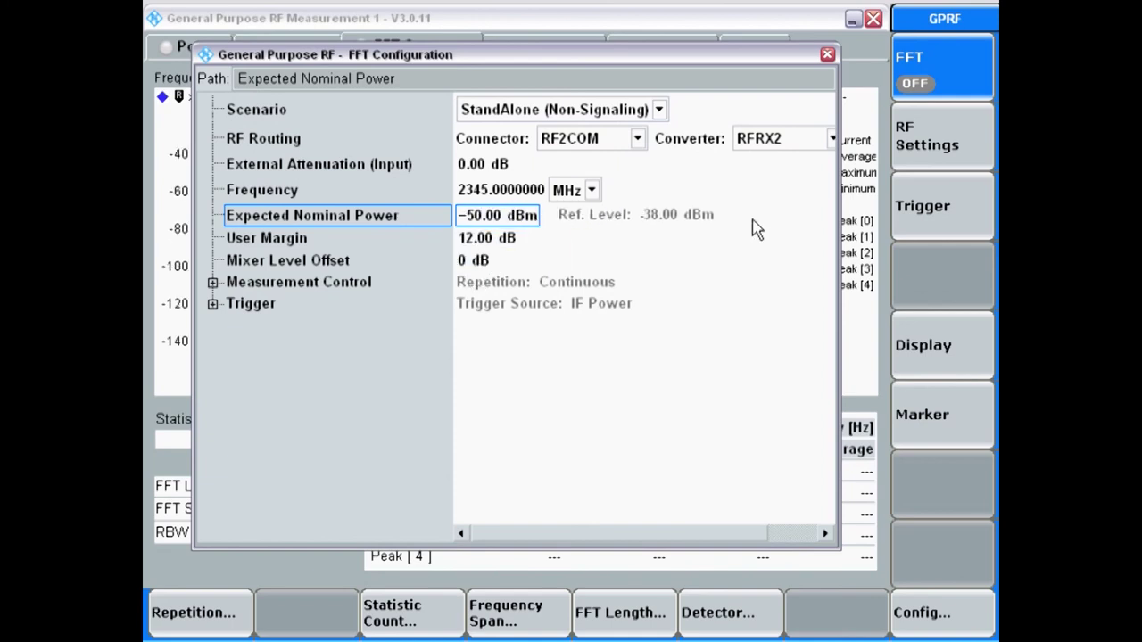
Step: Expand the trigger settings to review them, and start the FFT measurement from the spectrum view
click(213, 304)
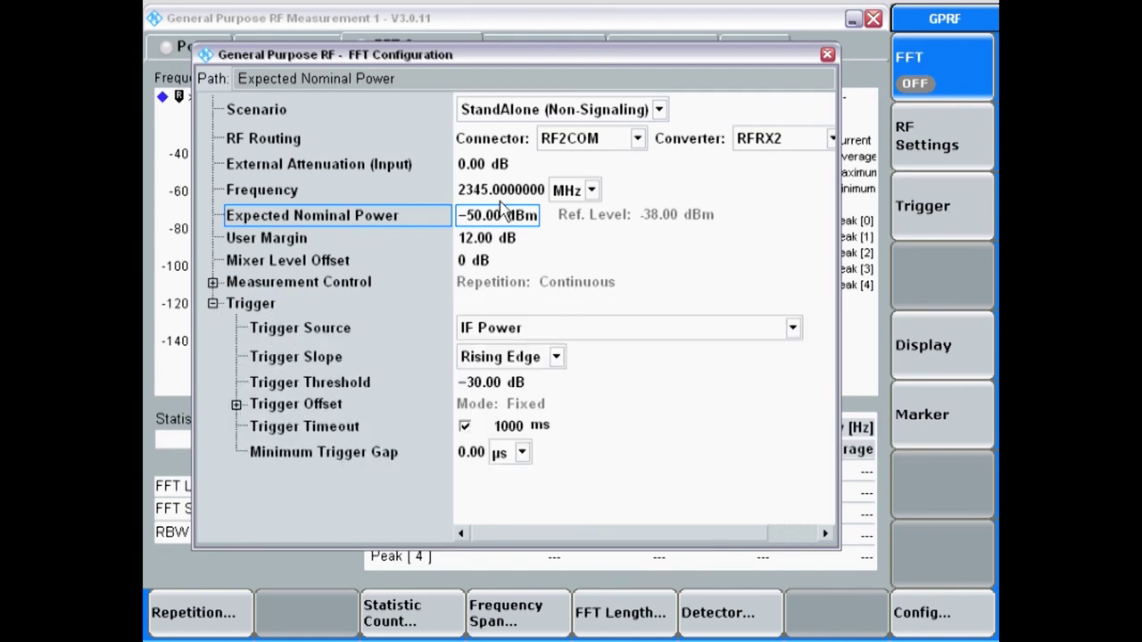
click(827, 54)
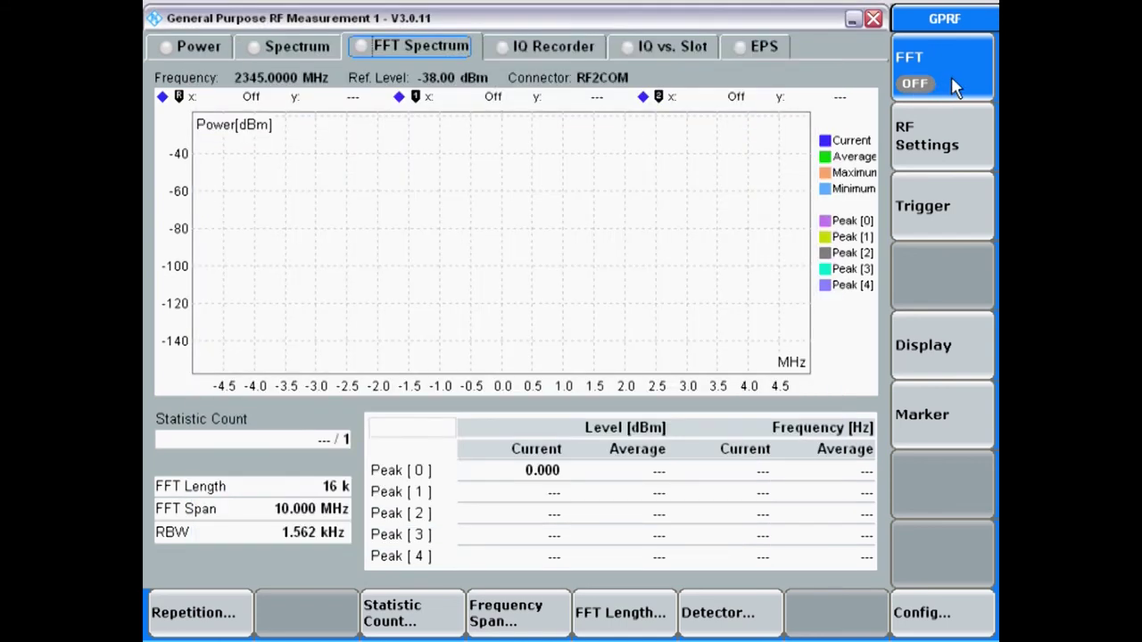
click(954, 85)
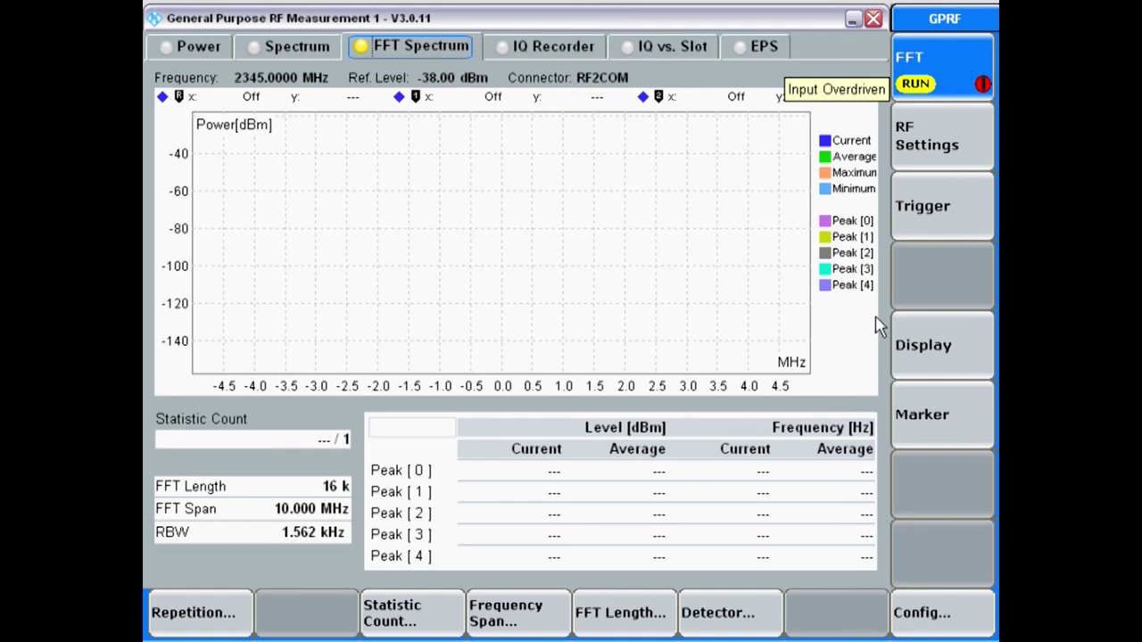
Step: Switch to LTE Signaling and check the cell's RS EPRE and full cell bandwidth power
click(941, 629)
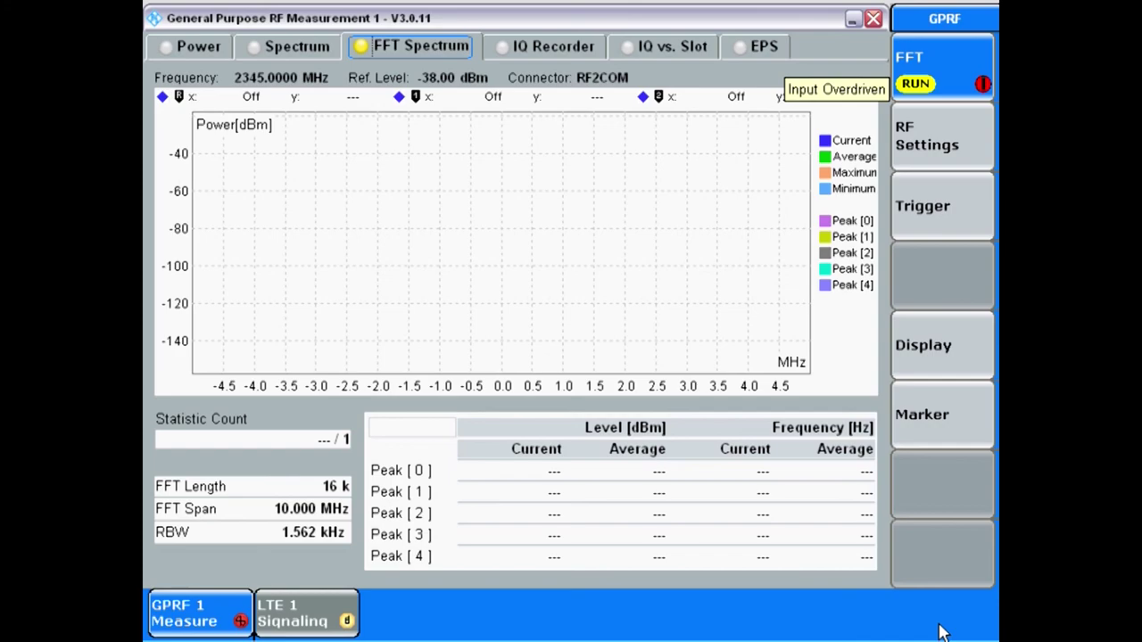
click(318, 614)
click(700, 214)
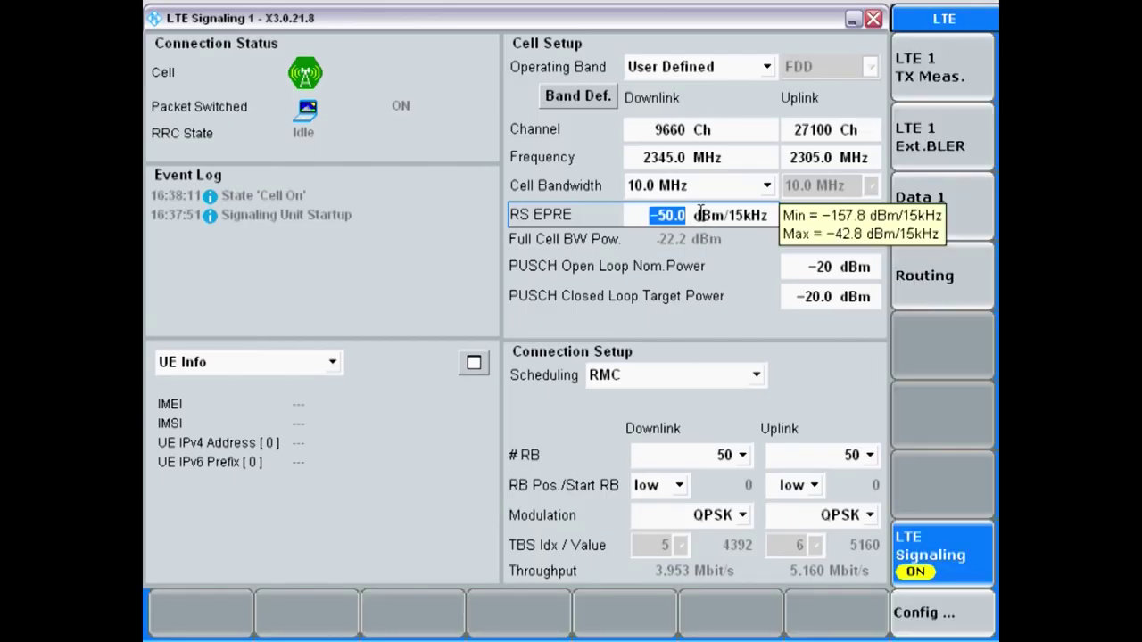
Step: Return to the General Purpose RF measurement and set the FFT configuration's expected nominal power to -22 dBm
click(924, 613)
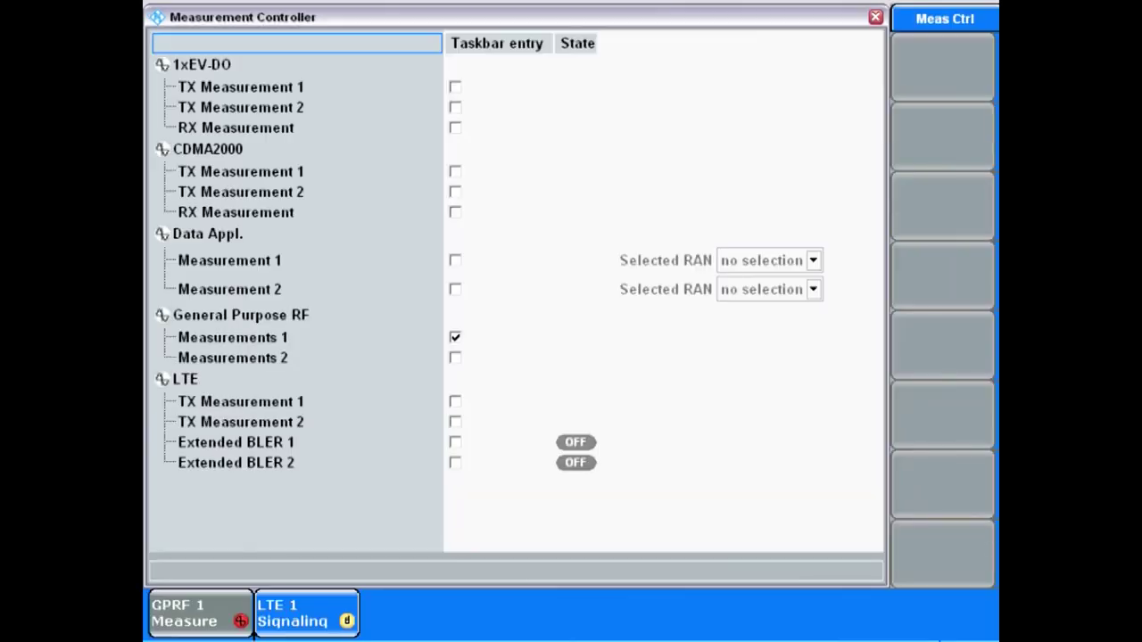
click(227, 614)
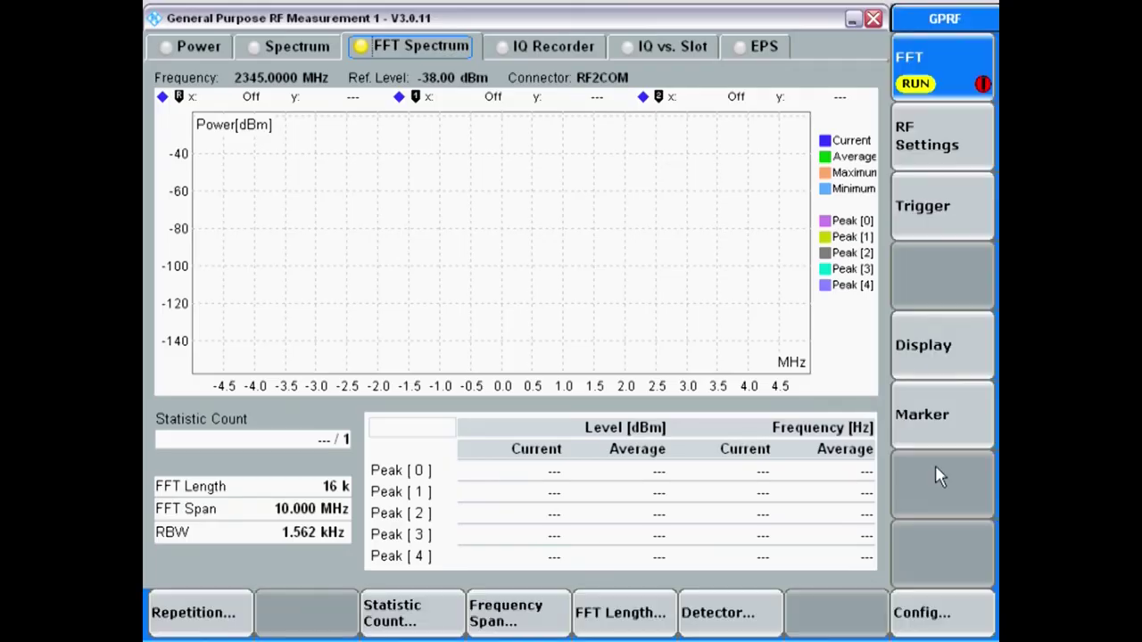
click(909, 624)
click(489, 218)
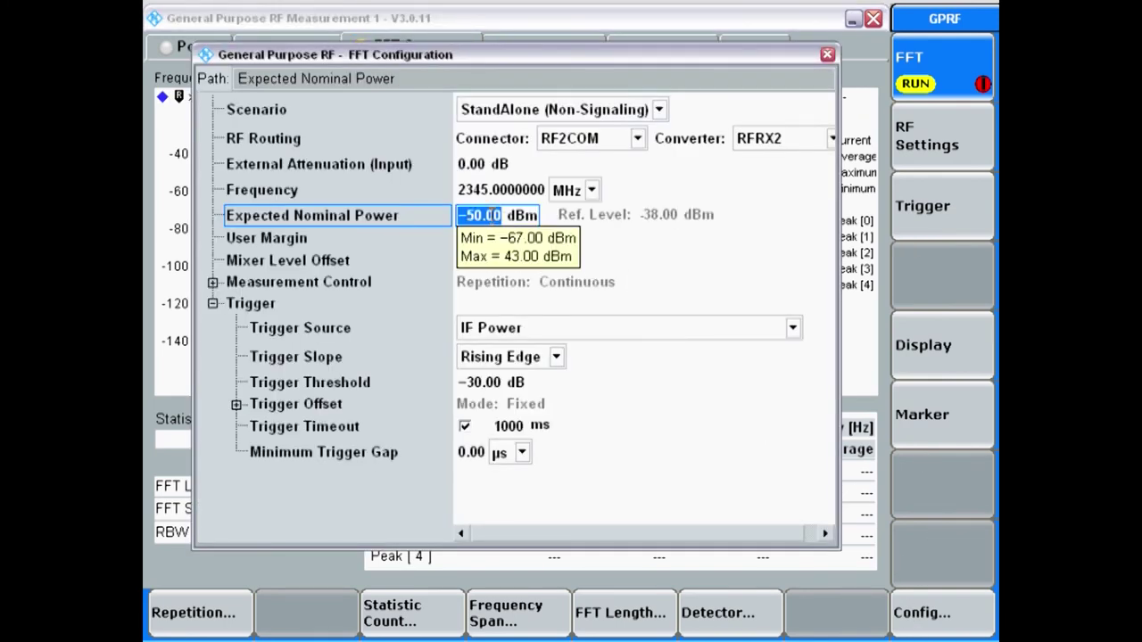
text(-22)
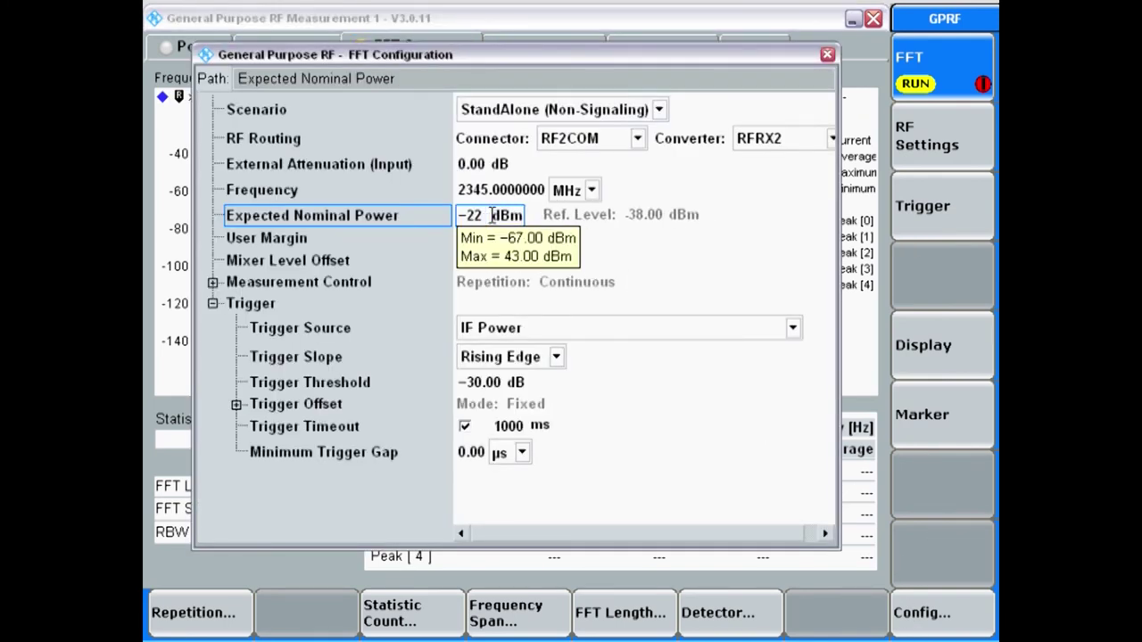
key(Return)
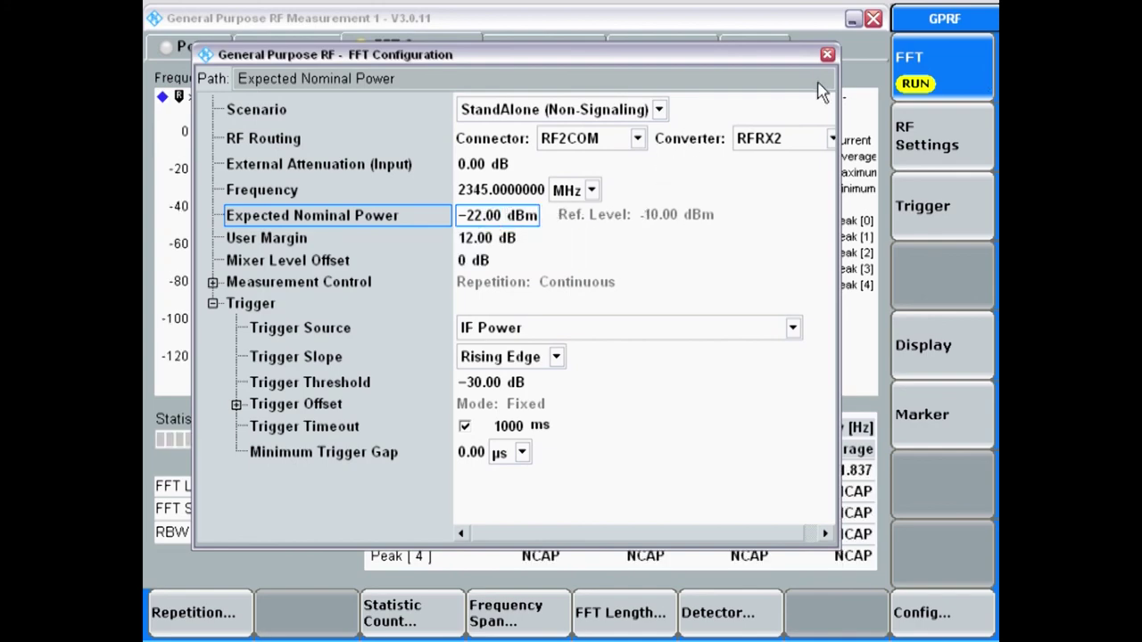
click(826, 54)
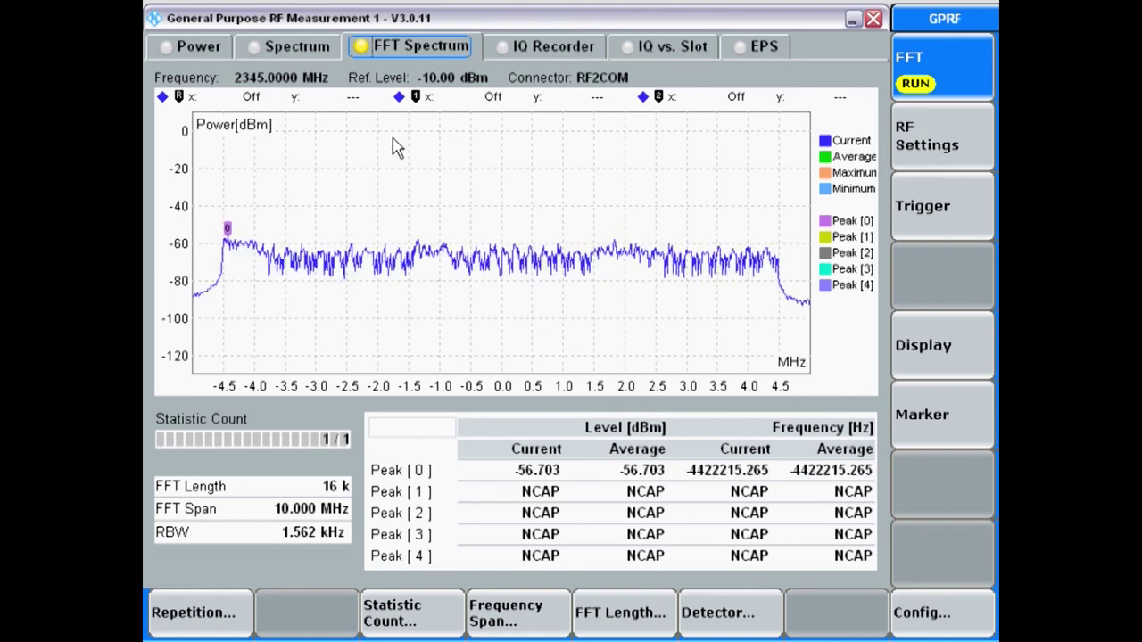
Step: Switch from the running FFT spectrum measurement back to the LTE Signaling view
key(ctrl+t)
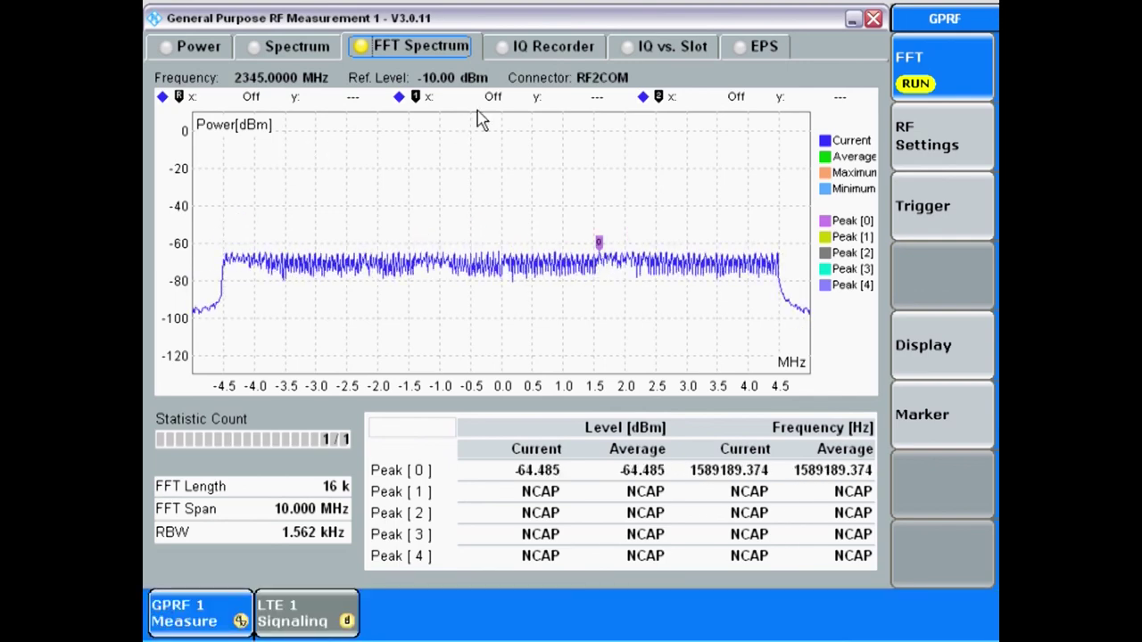
click(330, 621)
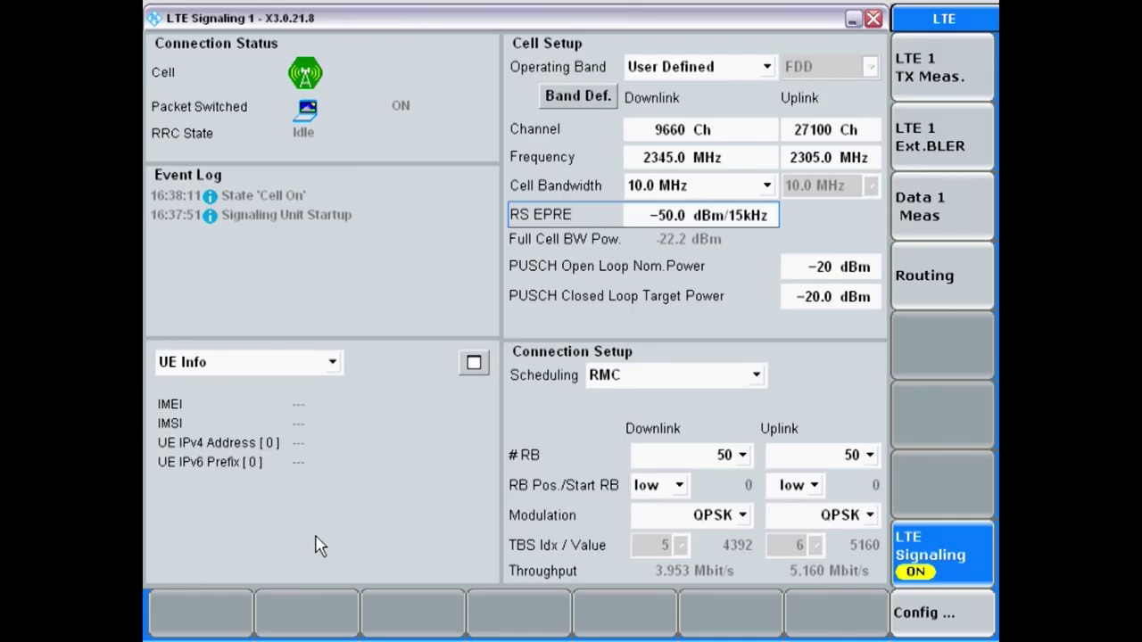